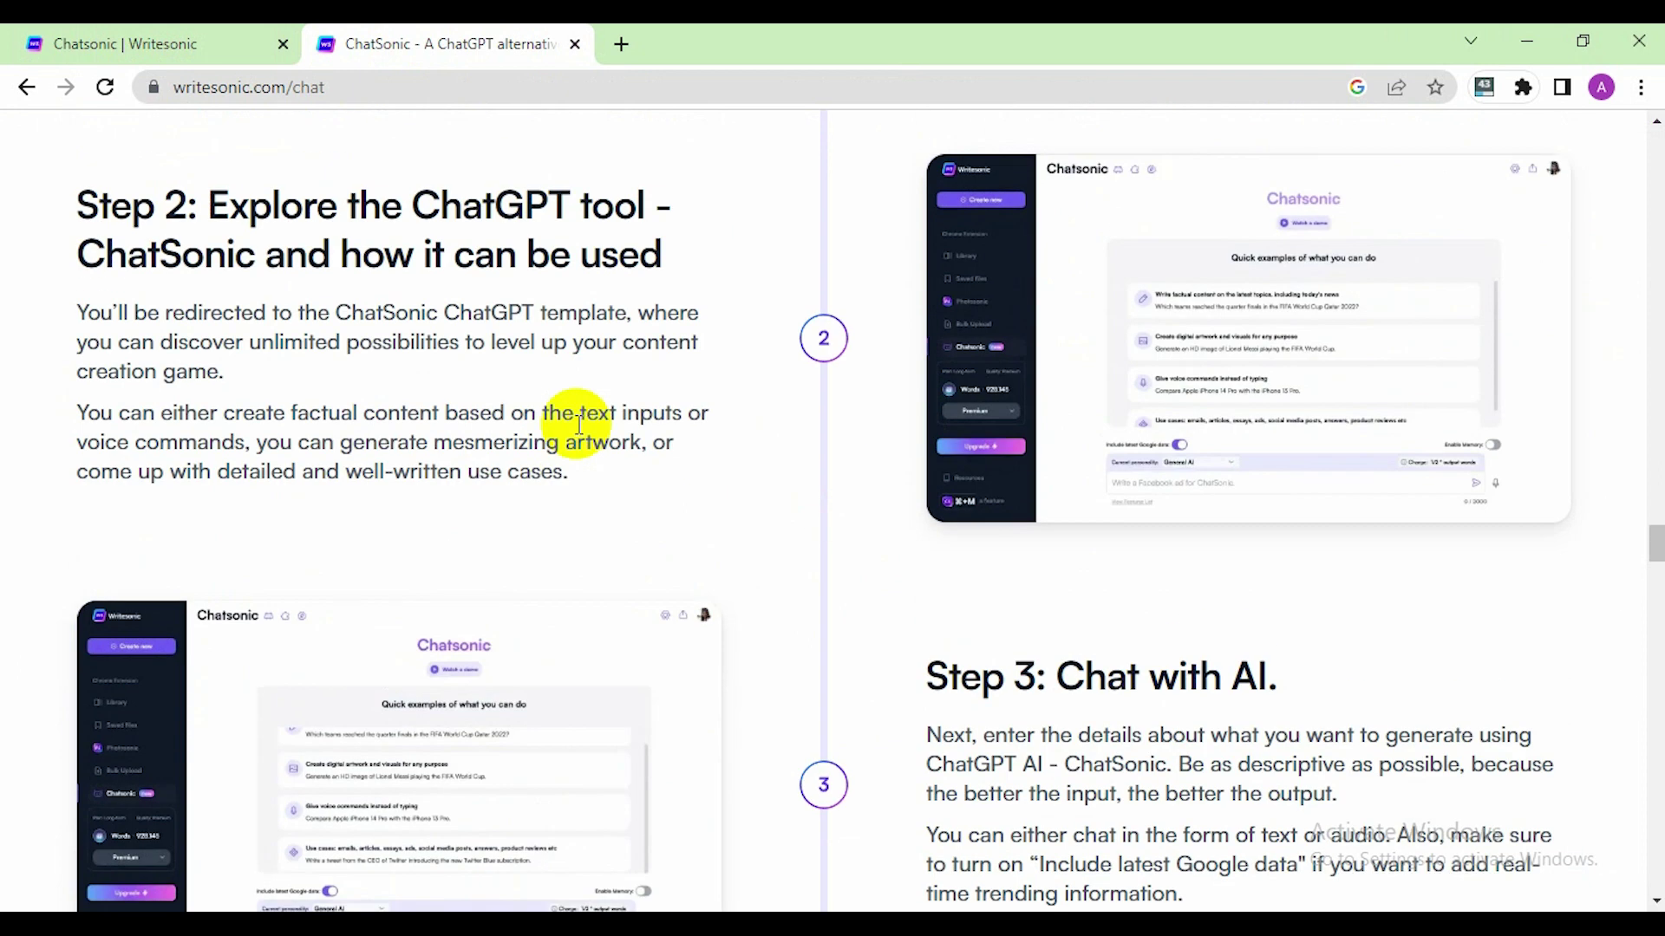
Step: Return to the start of the ChatSonic web page and choose Get started to reach Writesonic's sign-up
{"action": "scroll", "coordinate": [579, 425], "scroll_direction": "up", "scroll_amount": 3}
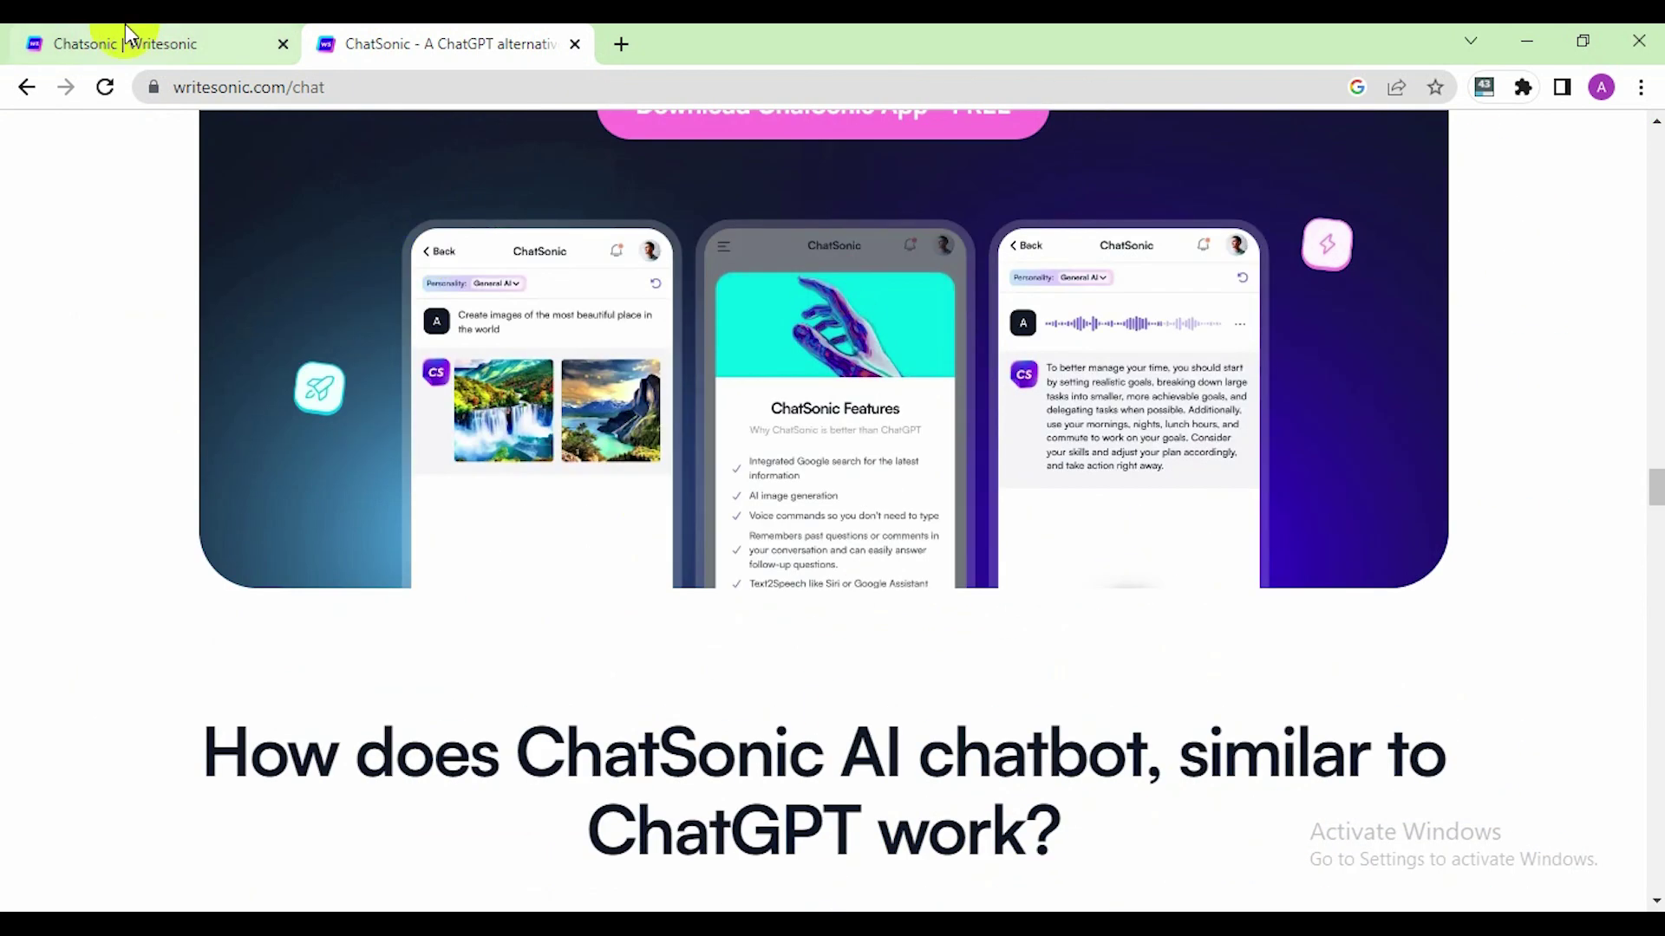
{"action": "left_click", "coordinate": [130, 39]}
{"action": "left_click", "coordinate": [474, 47]}
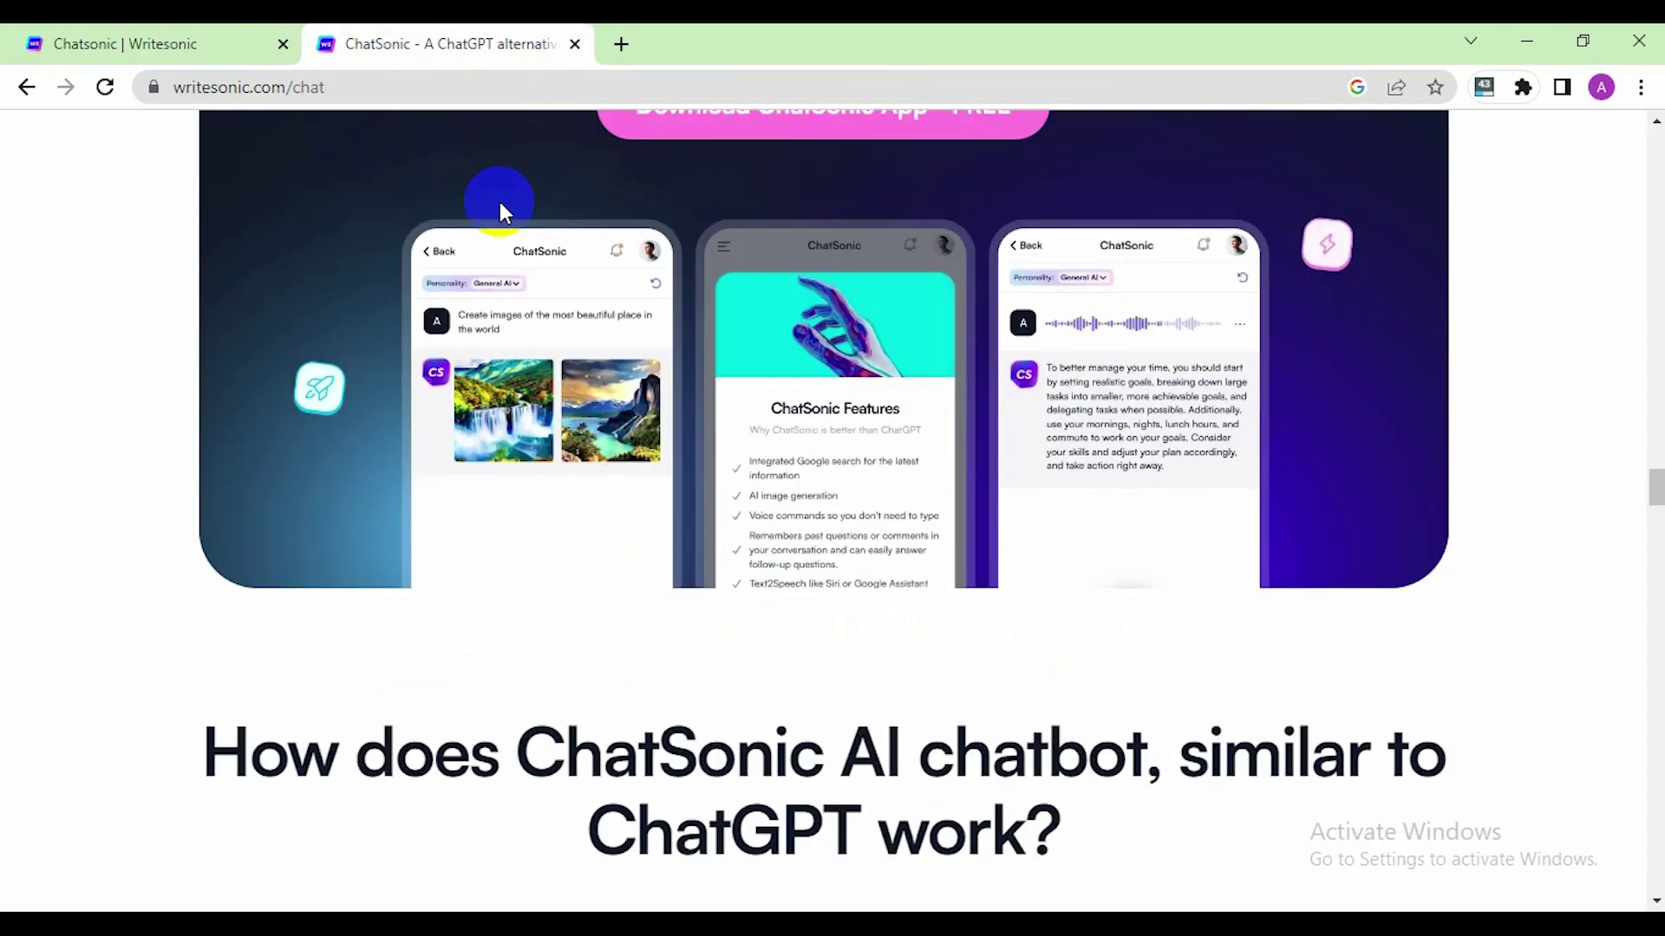
{"action": "scroll", "coordinate": [657, 709], "scroll_direction": "up", "scroll_amount": 12}
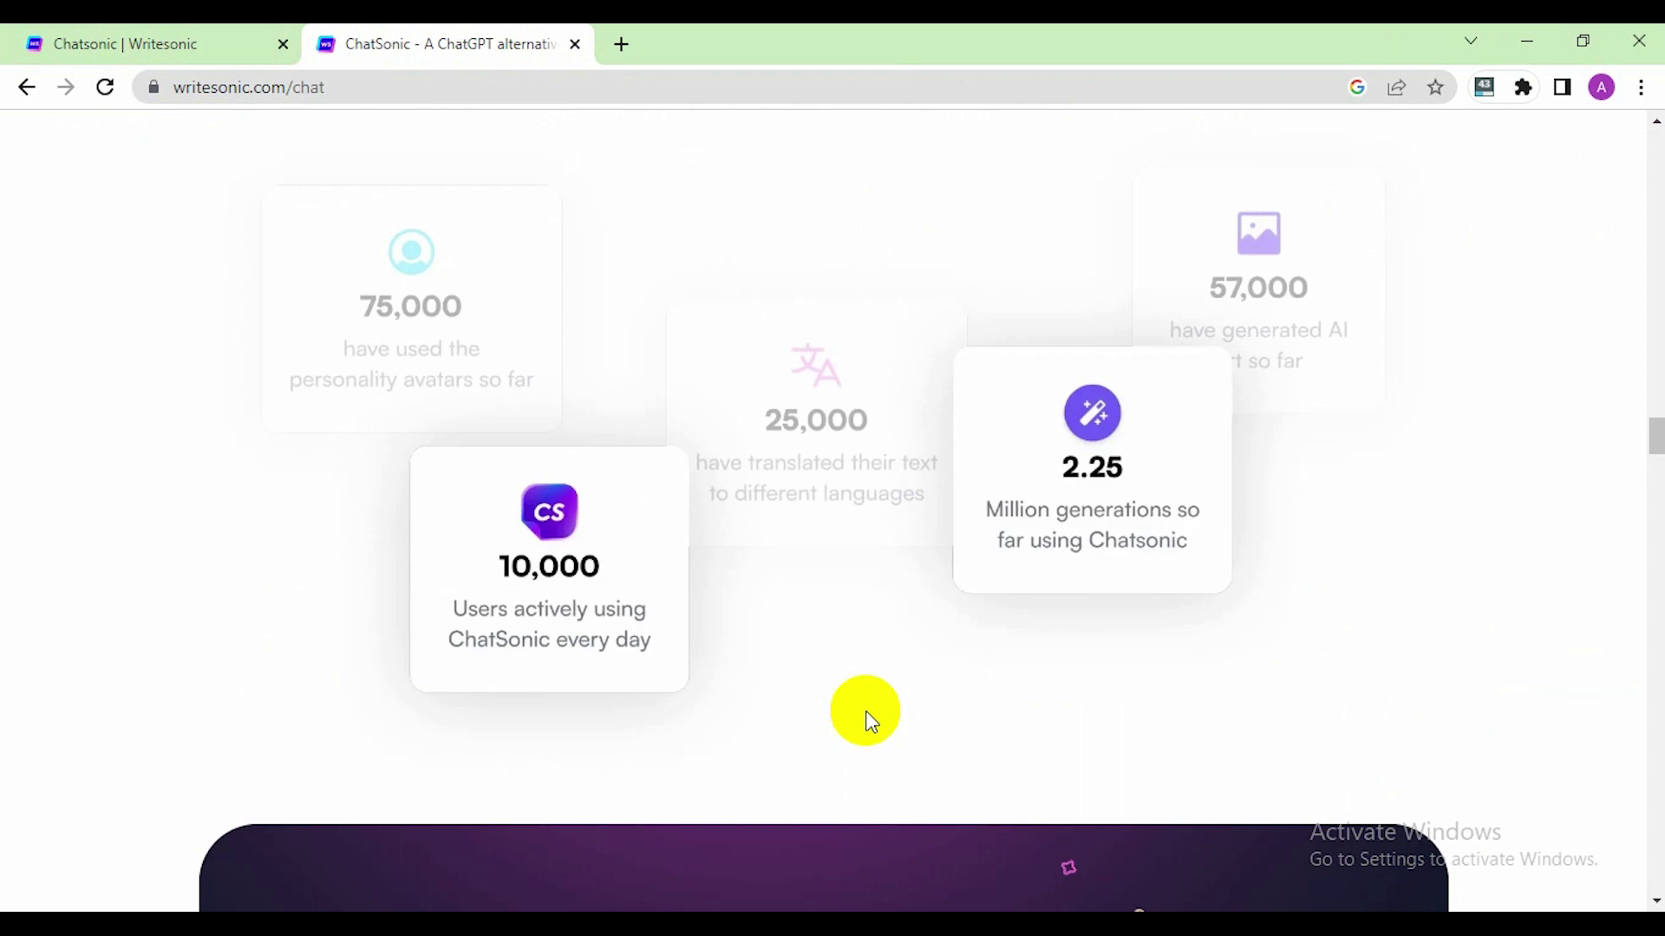
{"action": "scroll", "coordinate": [866, 700], "scroll_direction": "up", "scroll_amount": 10}
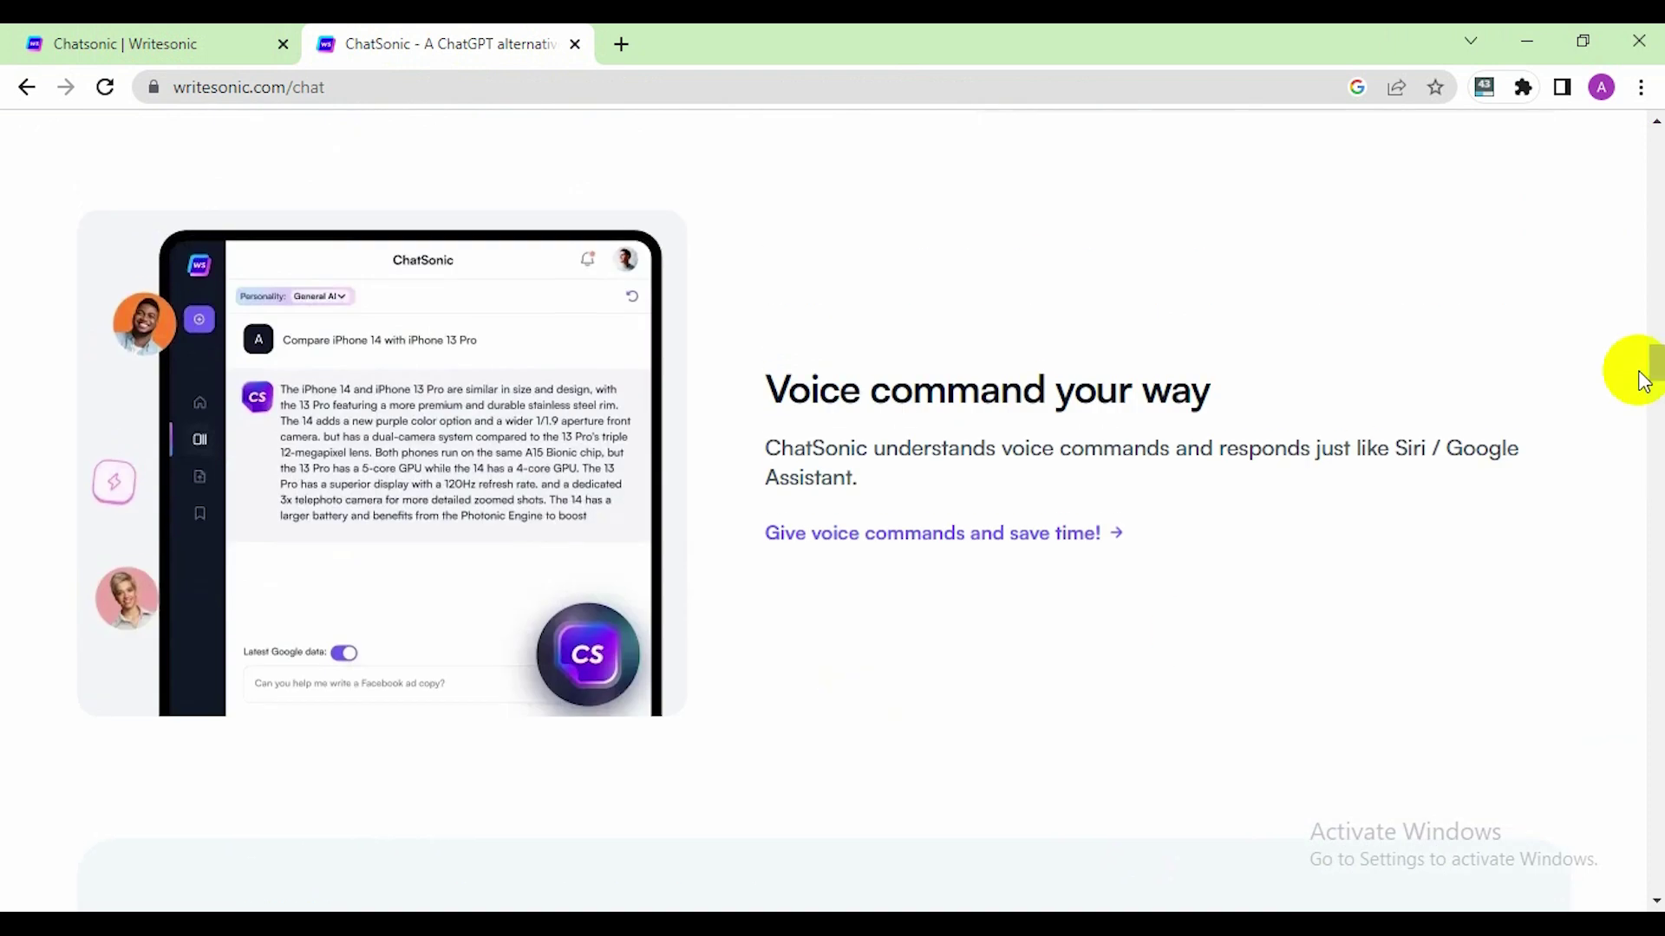
{"action": "left_click_drag", "start_coordinate": [1652, 377], "coordinate": [1654, 141]}
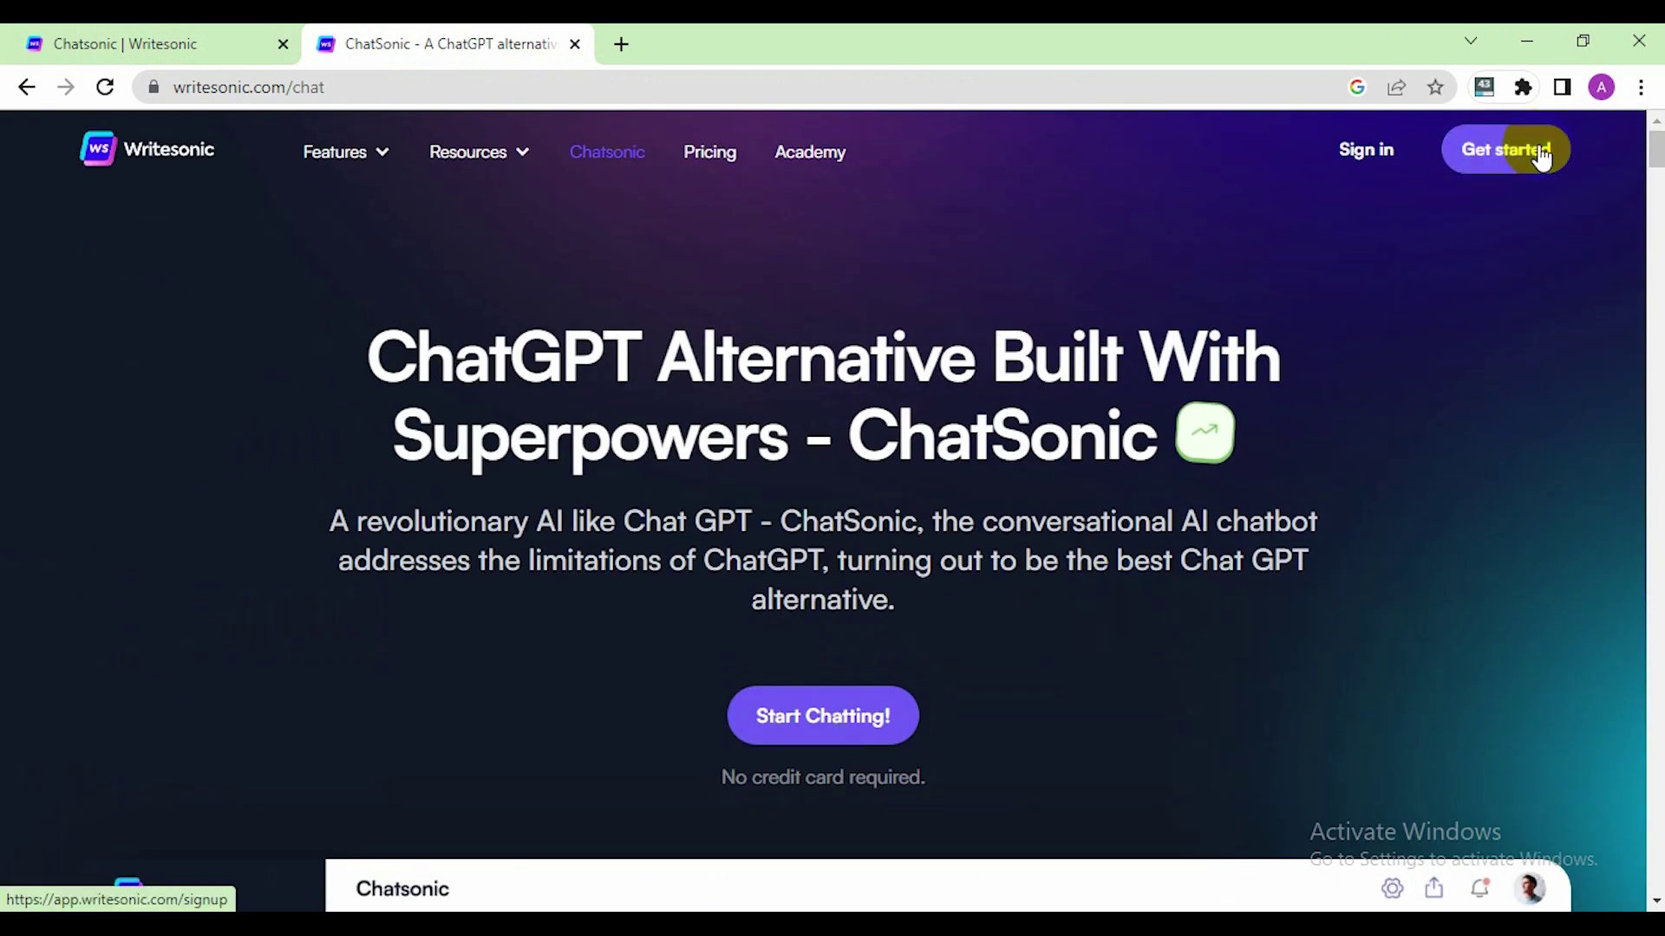
{"action": "left_click", "coordinate": [1541, 159]}
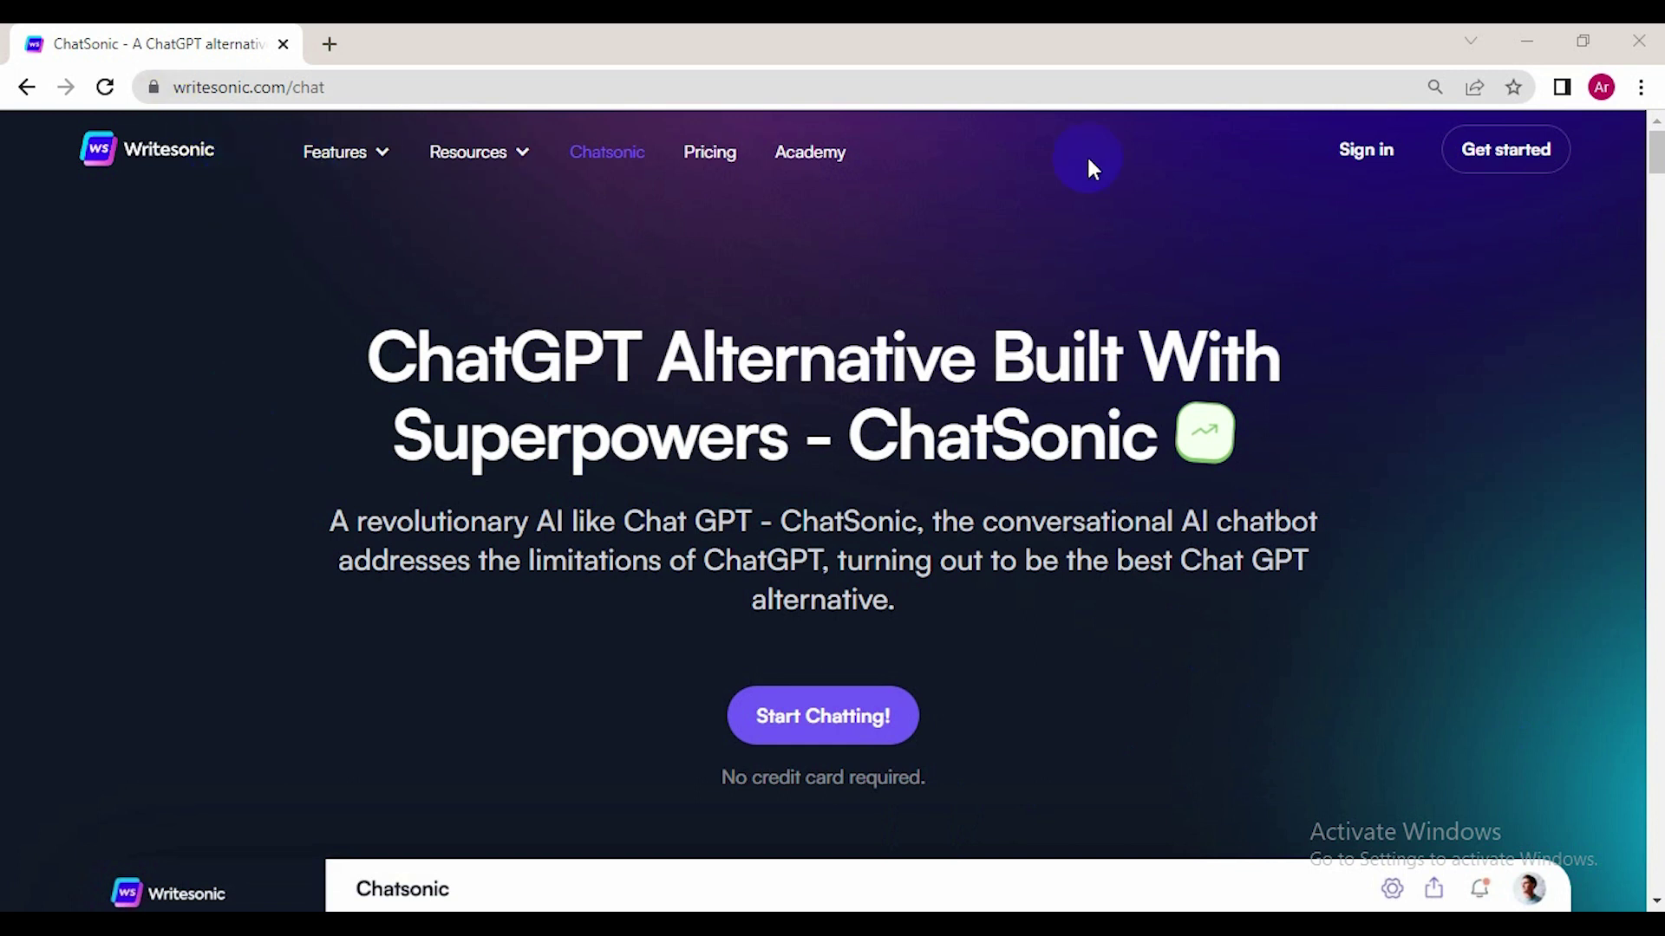
Step: Start the Writesonic sign-up, complete the human verification, and go back home from the 404 page to view the login options
{"action": "left_click", "coordinate": [1468, 156]}
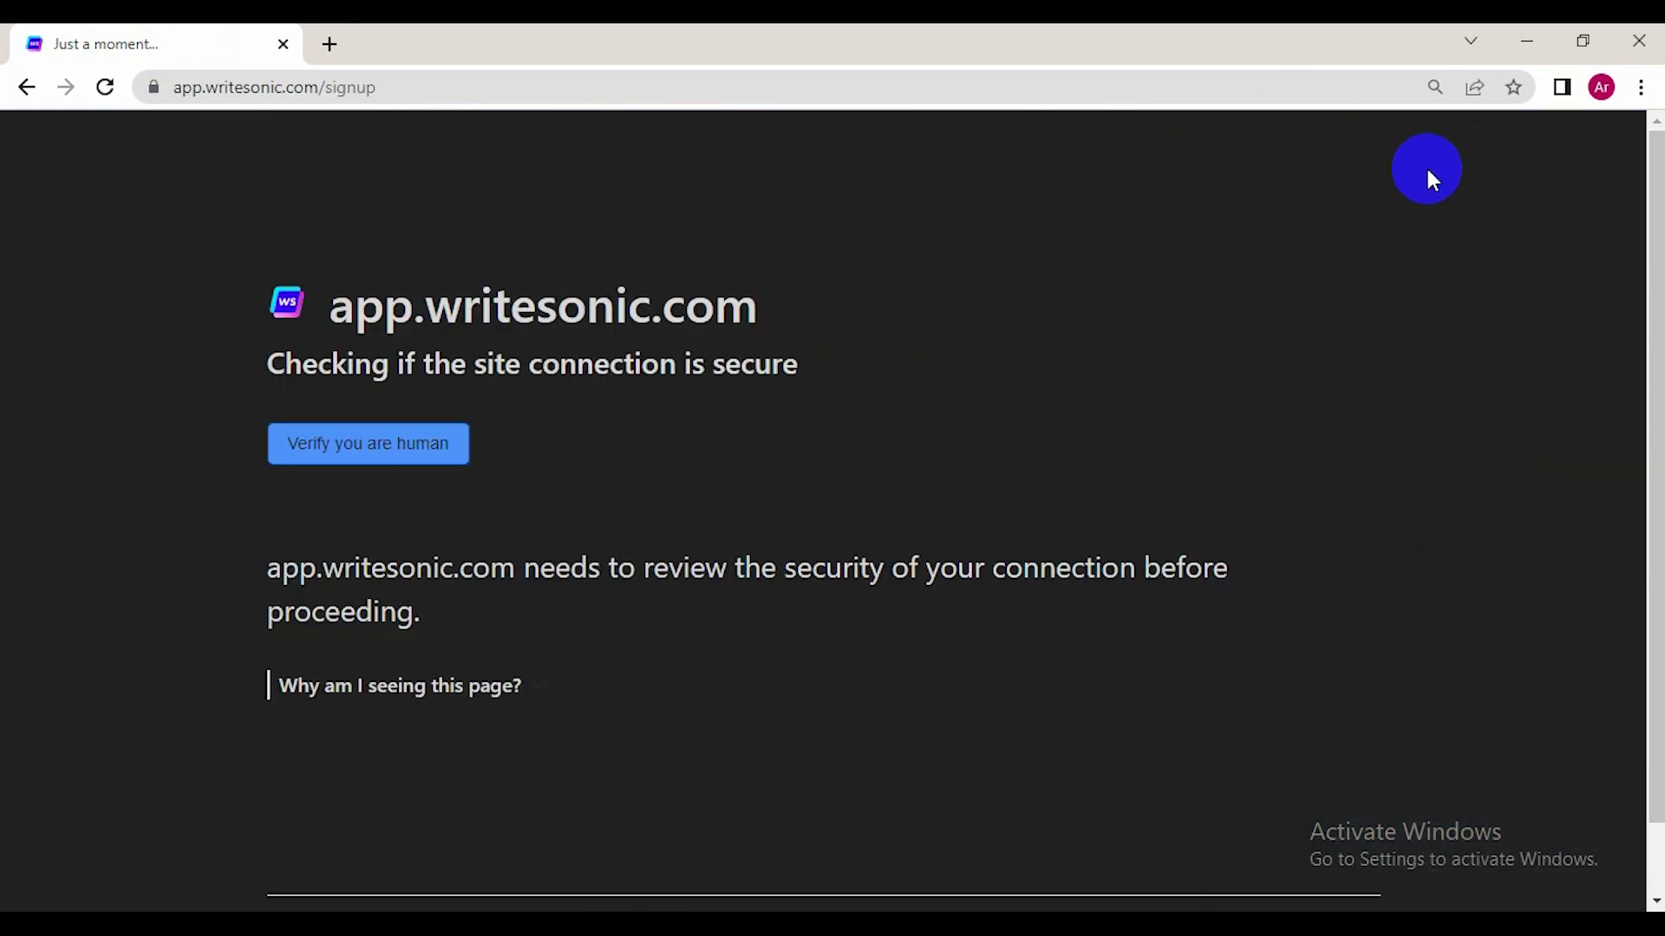
{"action": "left_click", "coordinate": [338, 453]}
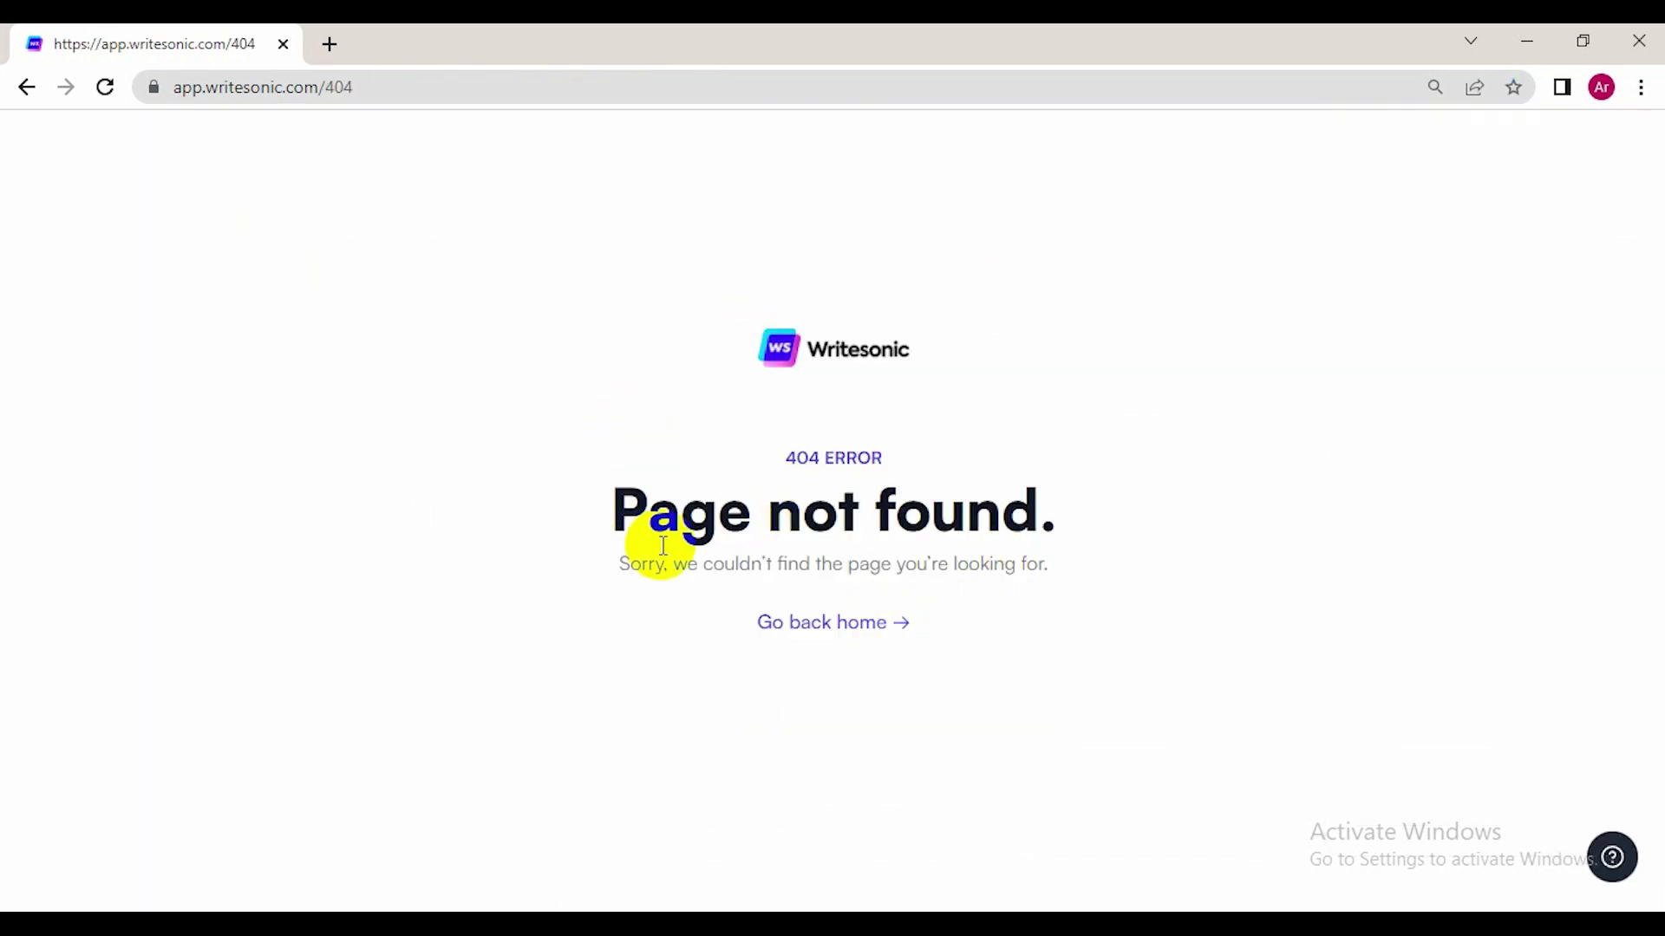
{"action": "left_click", "coordinate": [827, 631]}
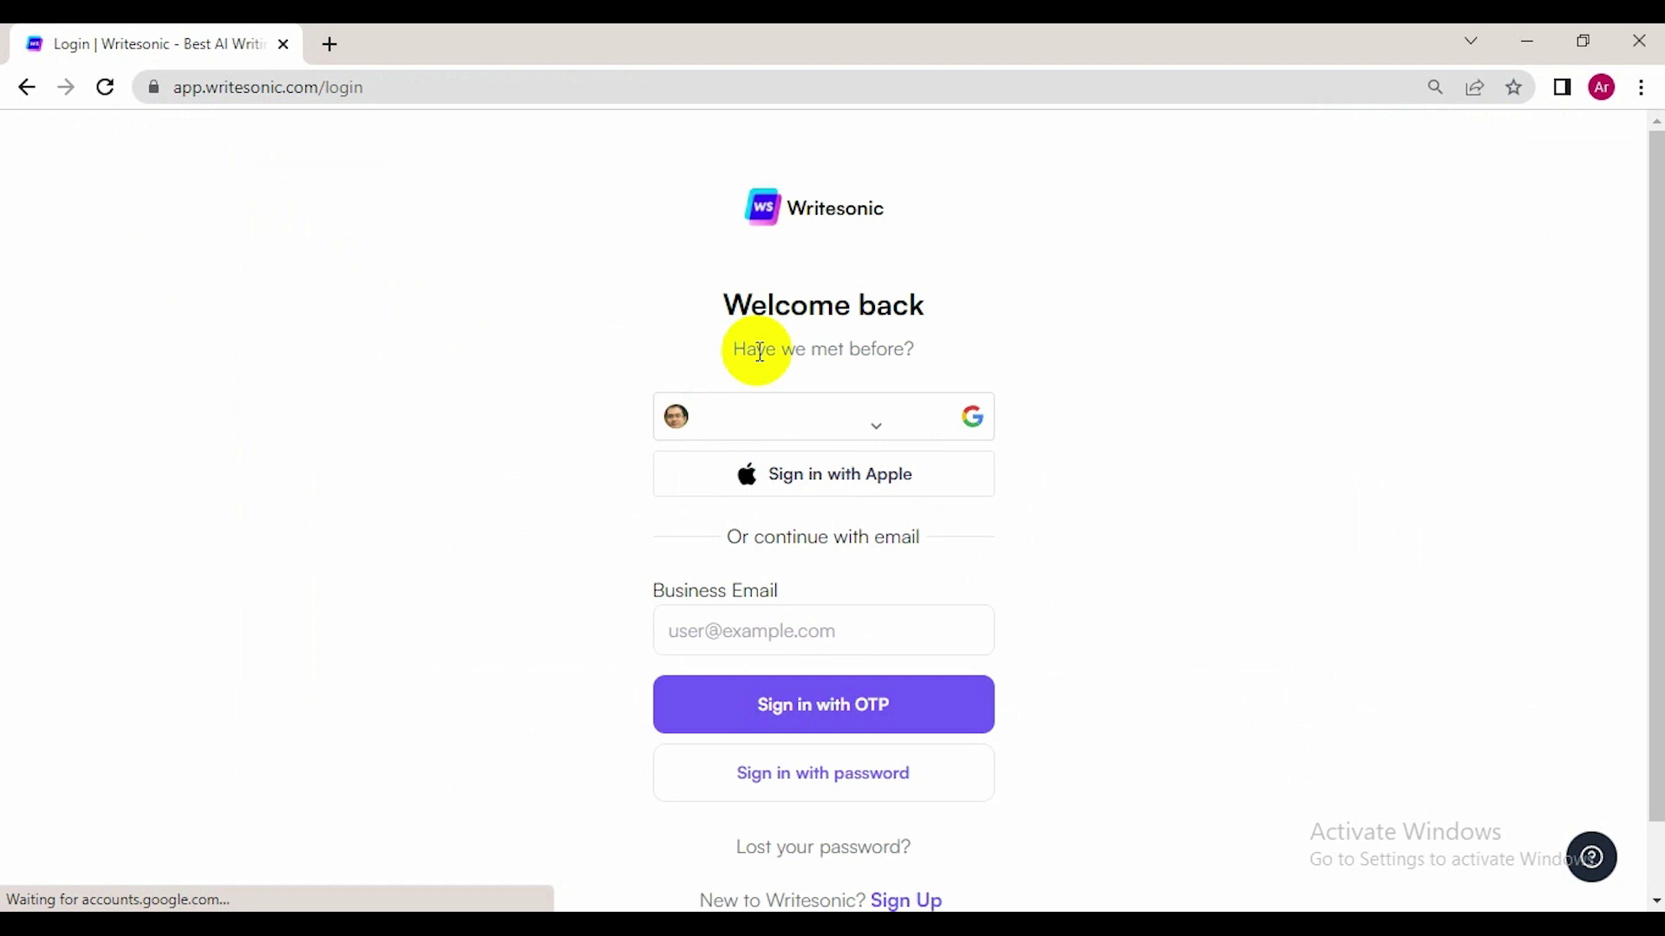
{"action": "left_click", "coordinate": [1580, 172]}
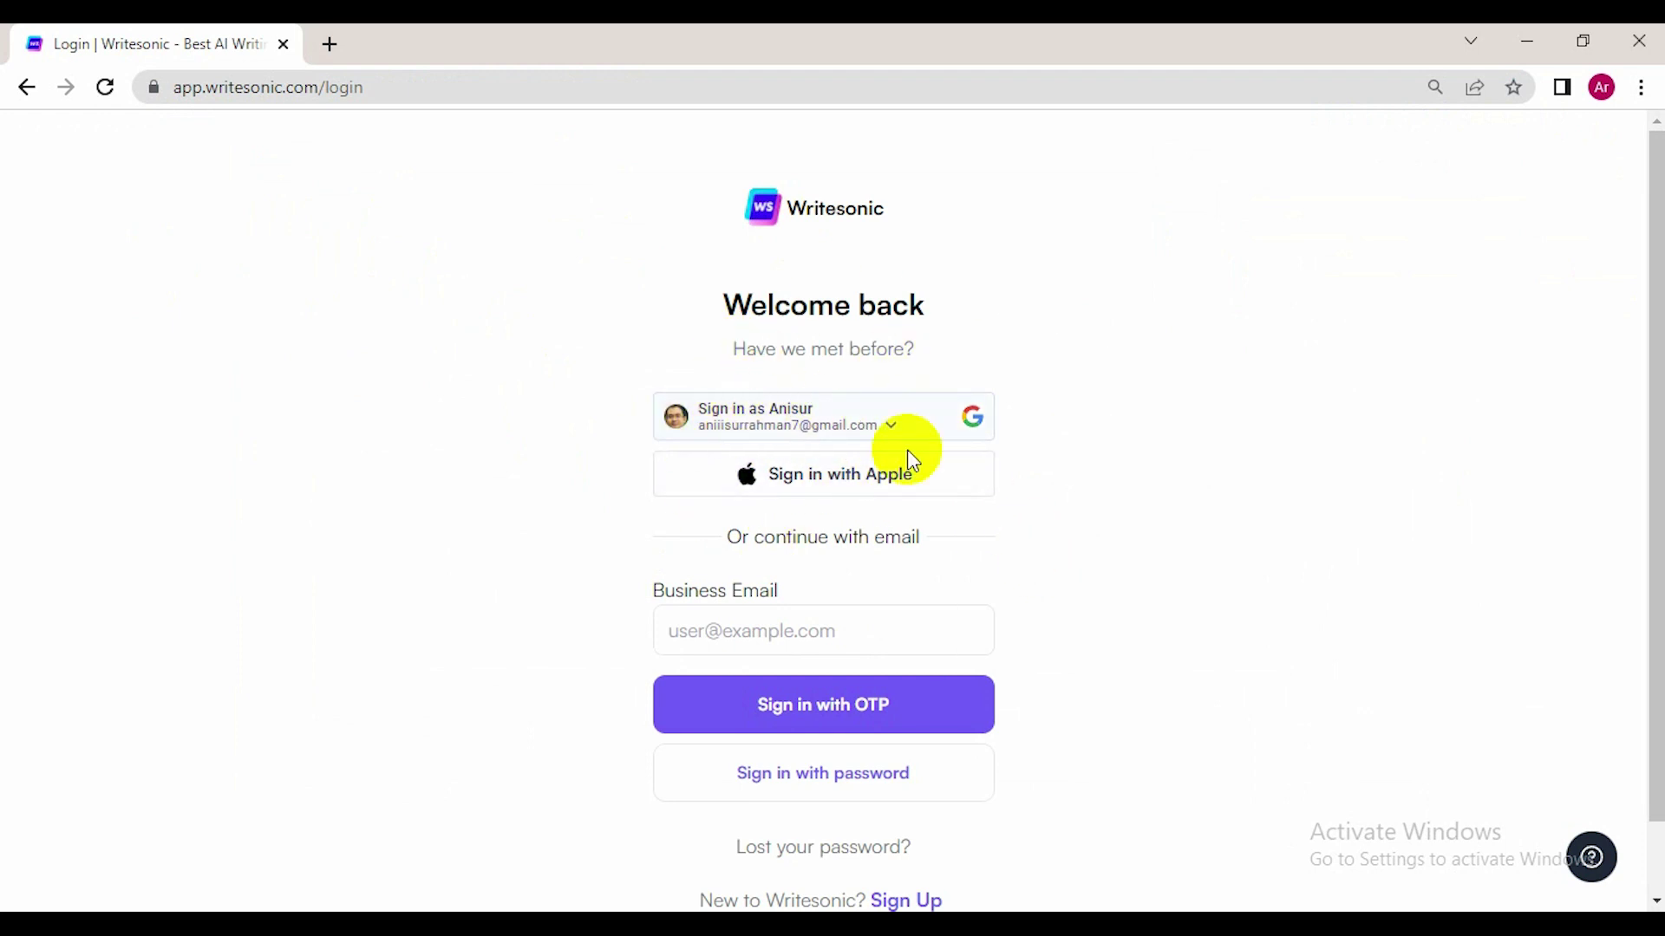
{"action": "scroll", "coordinate": [997, 439], "scroll_direction": "down", "scroll_amount": 1}
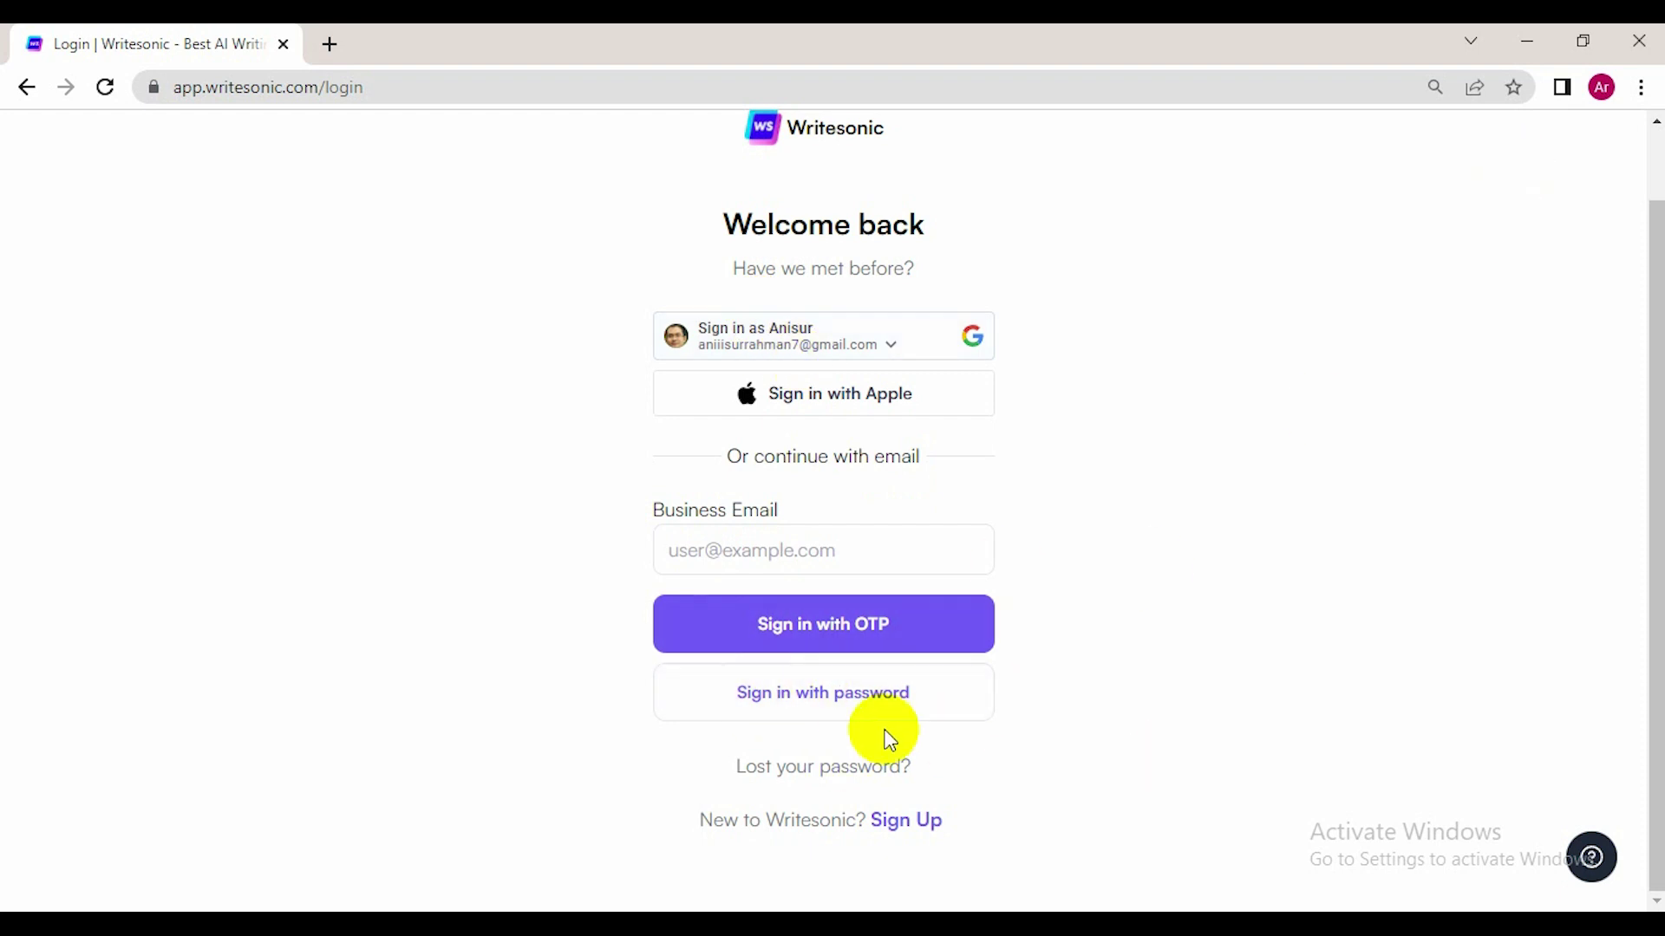
Step: Switch to the other browser window, where the Writesonic template Library is open
{"action": "left_click", "coordinate": [1530, 40]}
{"action": "left_click", "coordinate": [1052, 906]}
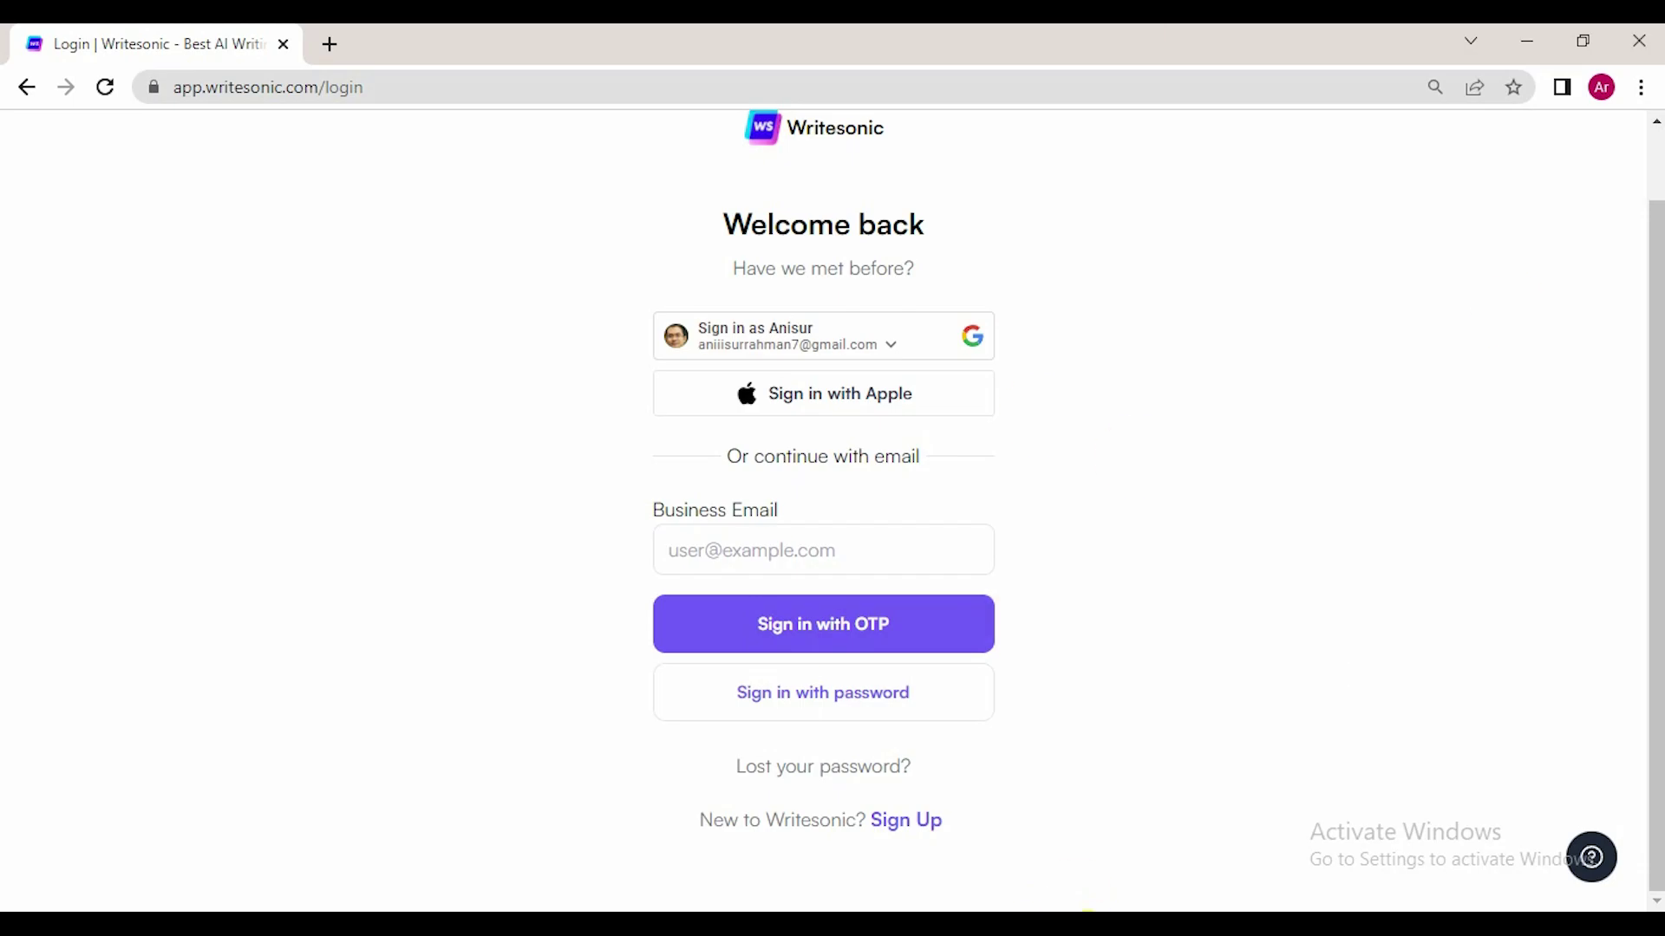
{"action": "left_click", "coordinate": [1101, 908]}
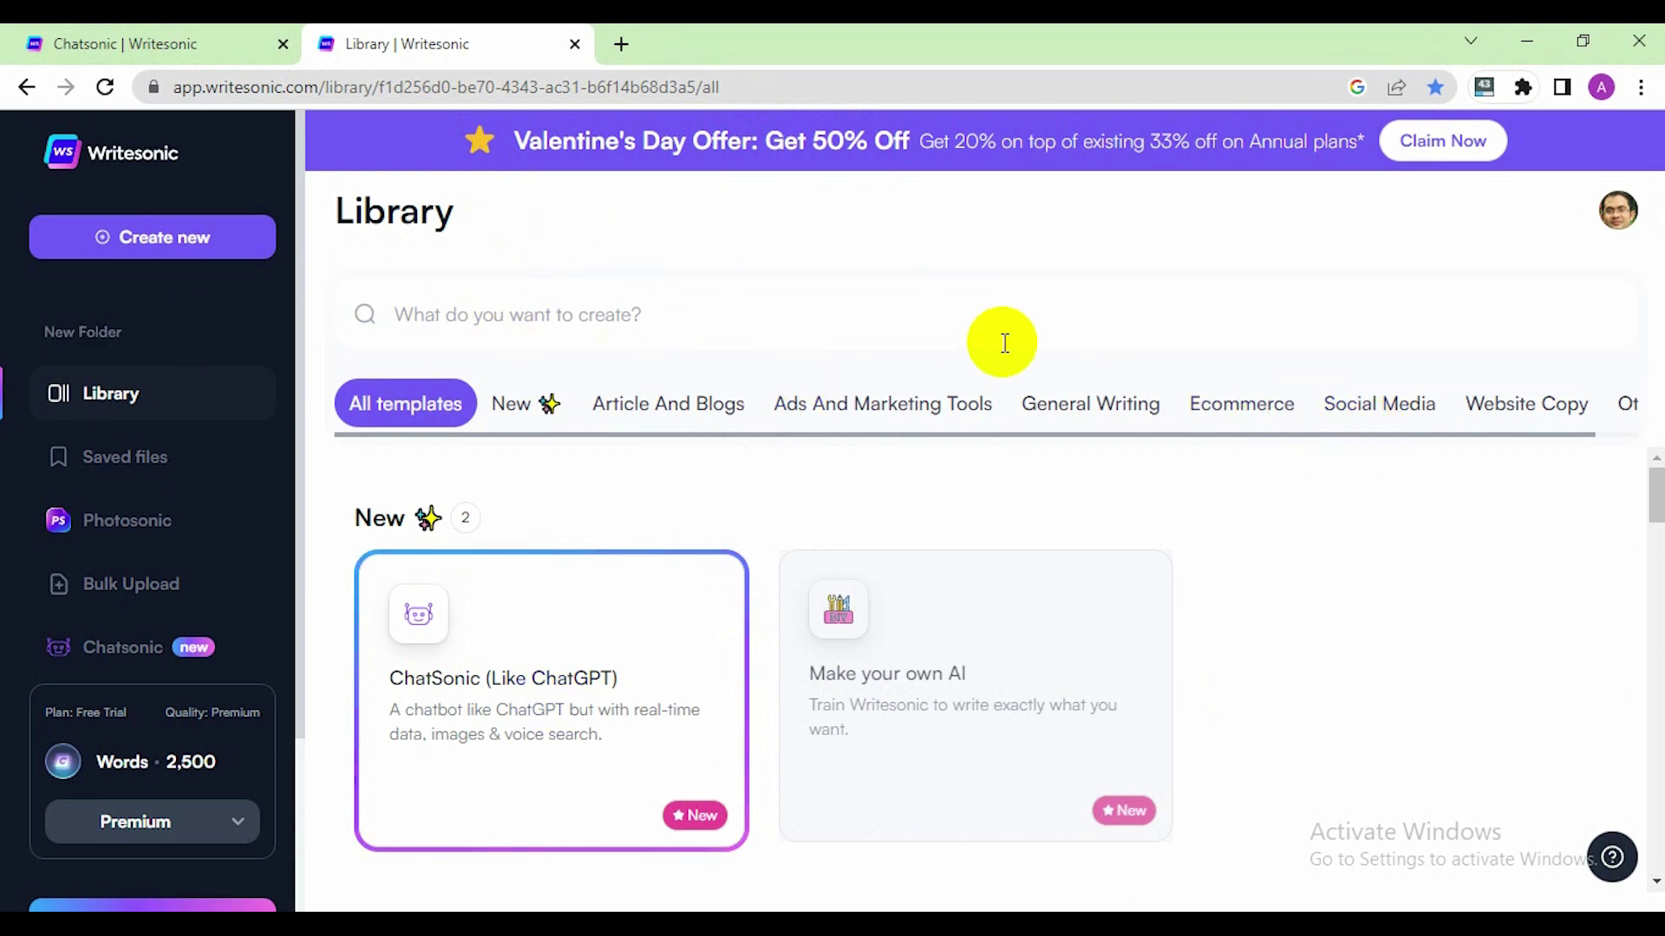
{"action": "left_click", "coordinate": [84, 188]}
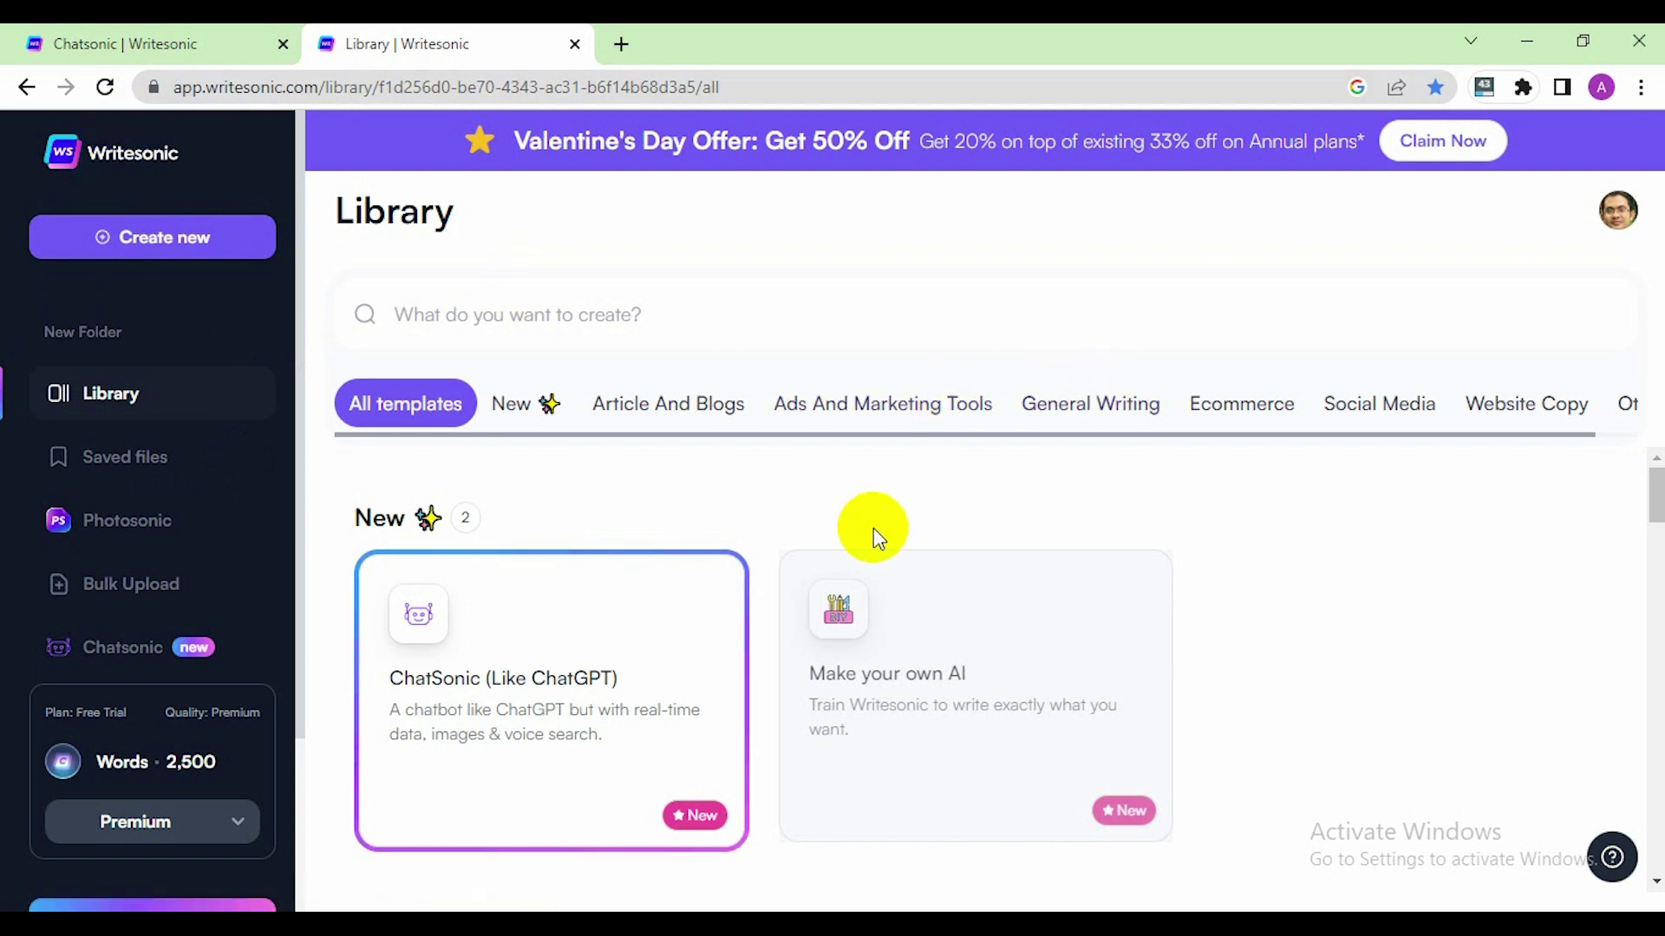
Step: Look through the library's New and Article And Blogs templates, from AI Article Writer 4.0 to Instant Article Writer
{"action": "scroll", "coordinate": [873, 528], "scroll_direction": "down", "scroll_amount": 1}
{"action": "scroll", "coordinate": [520, 633], "scroll_direction": "up", "scroll_amount": 1}
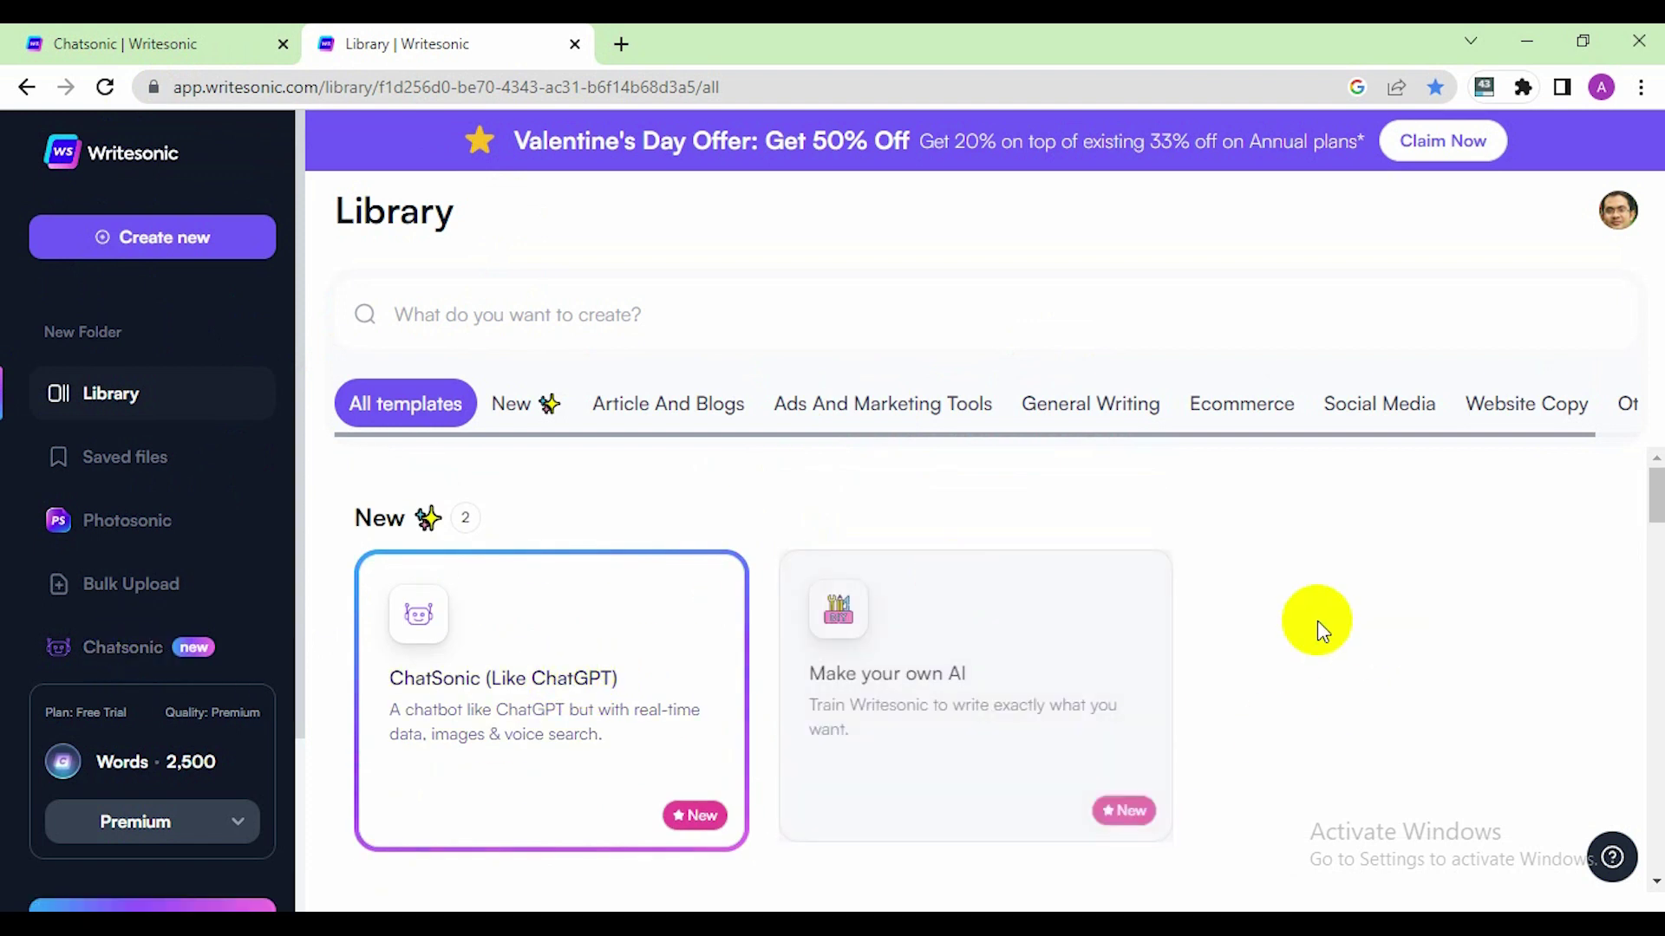
{"action": "mouse_move", "coordinate": [1003, 559]}
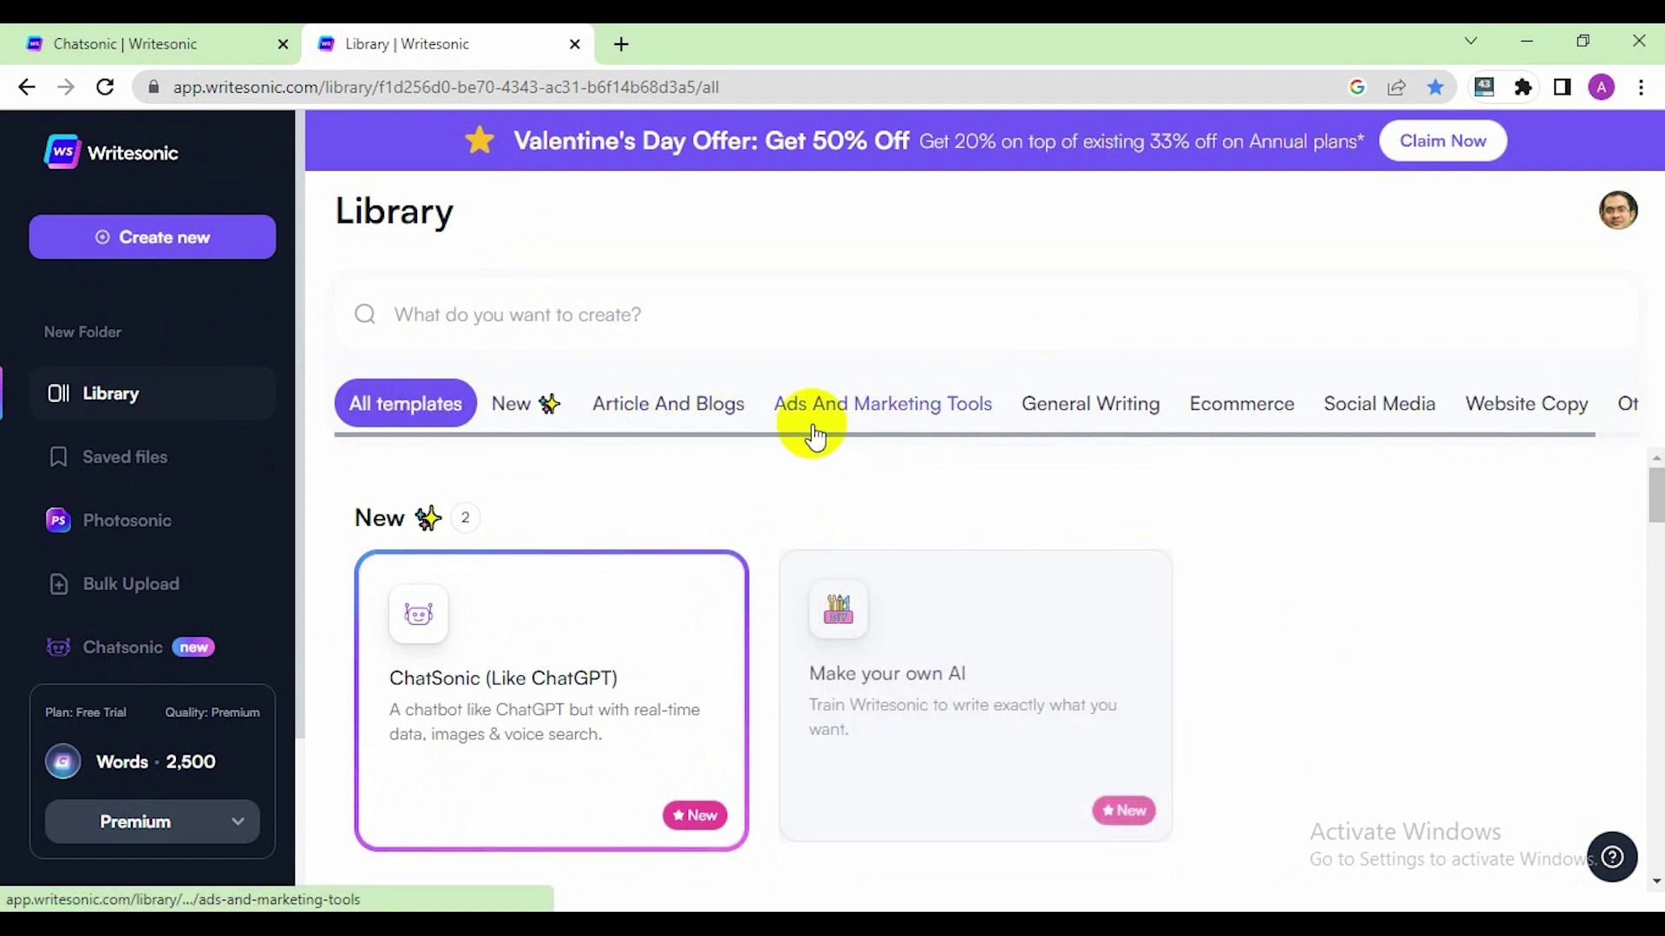
{"action": "scroll", "coordinate": [575, 496], "scroll_direction": "down", "scroll_amount": 4}
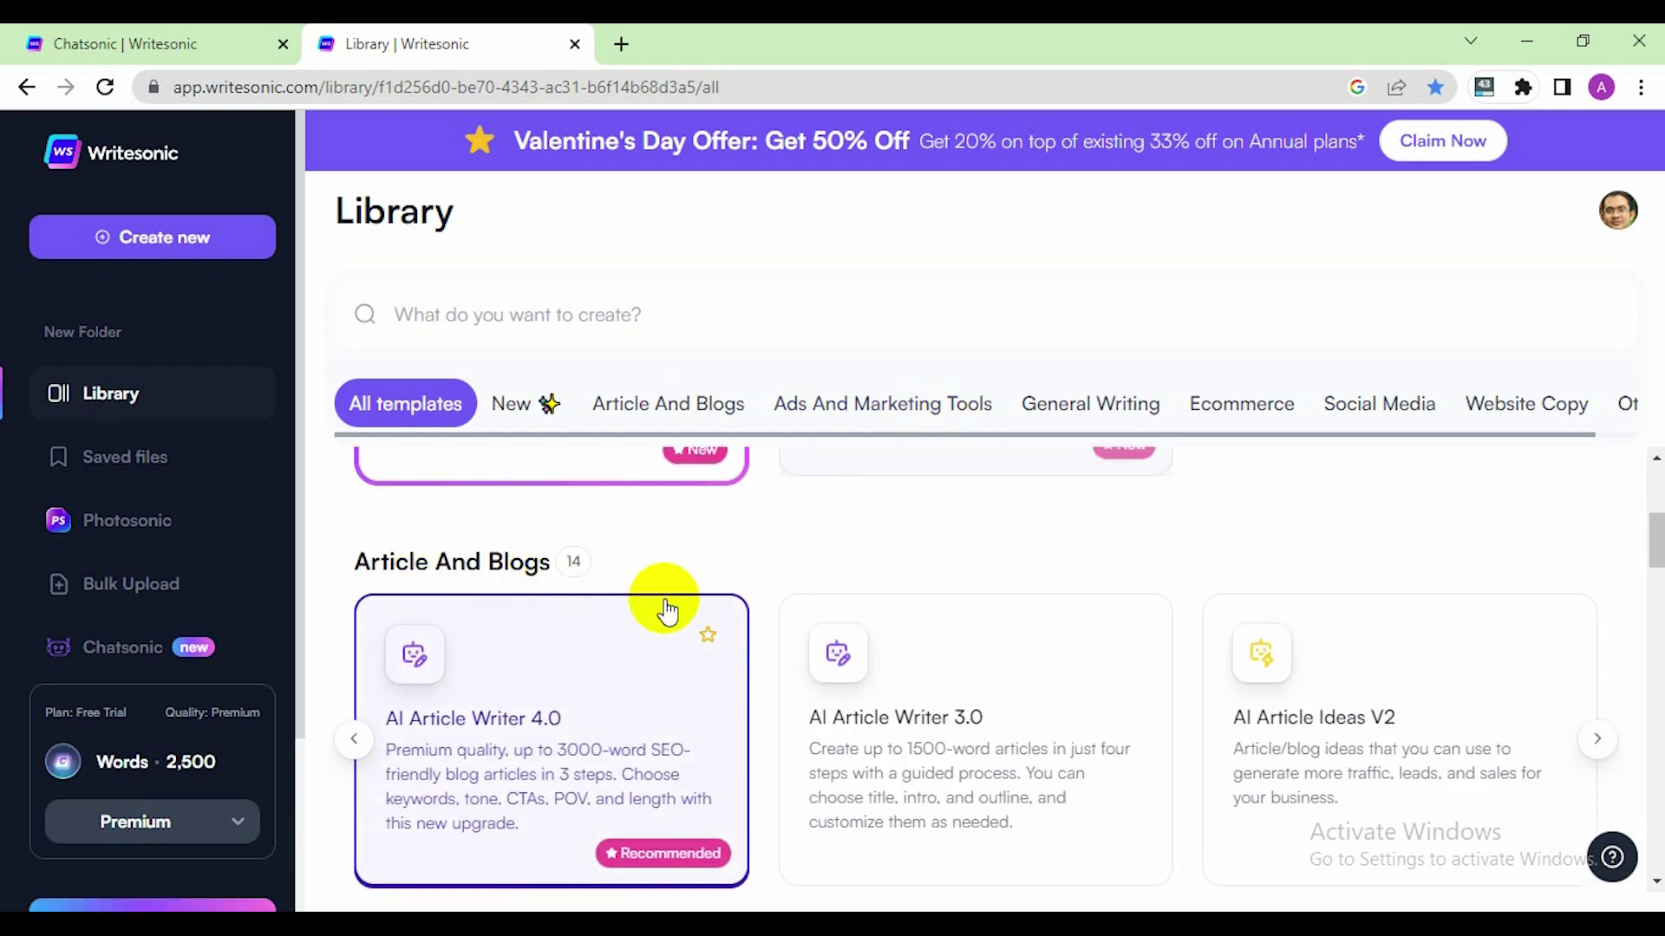
{"action": "scroll", "coordinate": [598, 527], "scroll_direction": "down", "scroll_amount": 1}
{"action": "scroll", "coordinate": [611, 583], "scroll_direction": "up", "scroll_amount": 1}
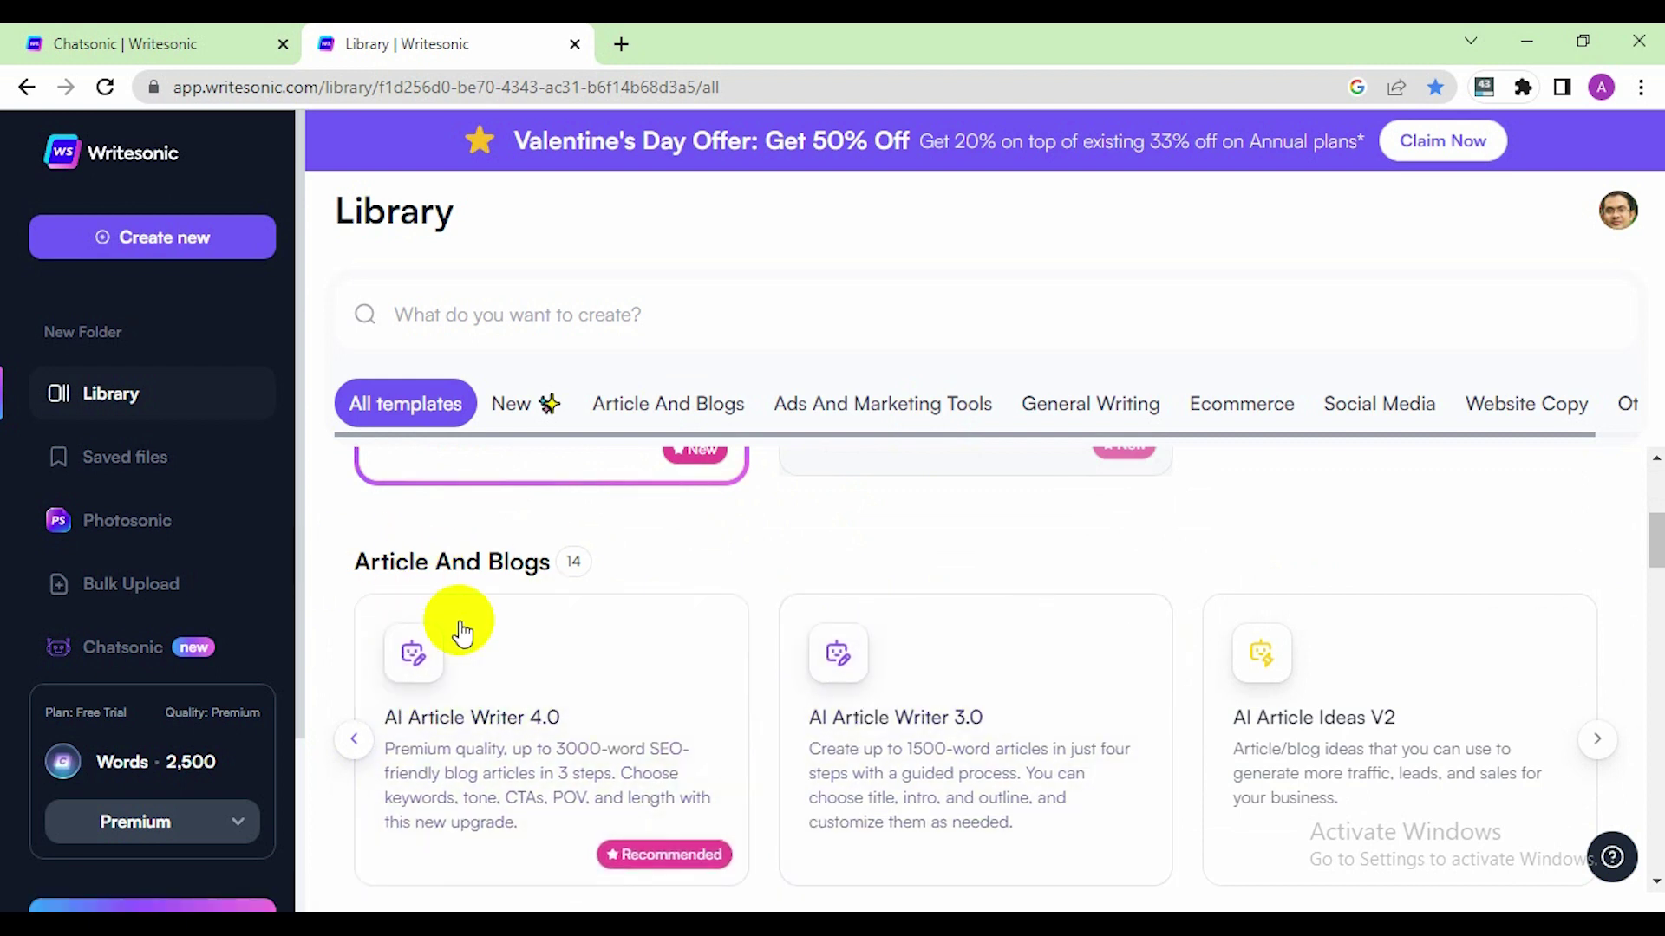
{"action": "left_click", "coordinate": [1596, 738]}
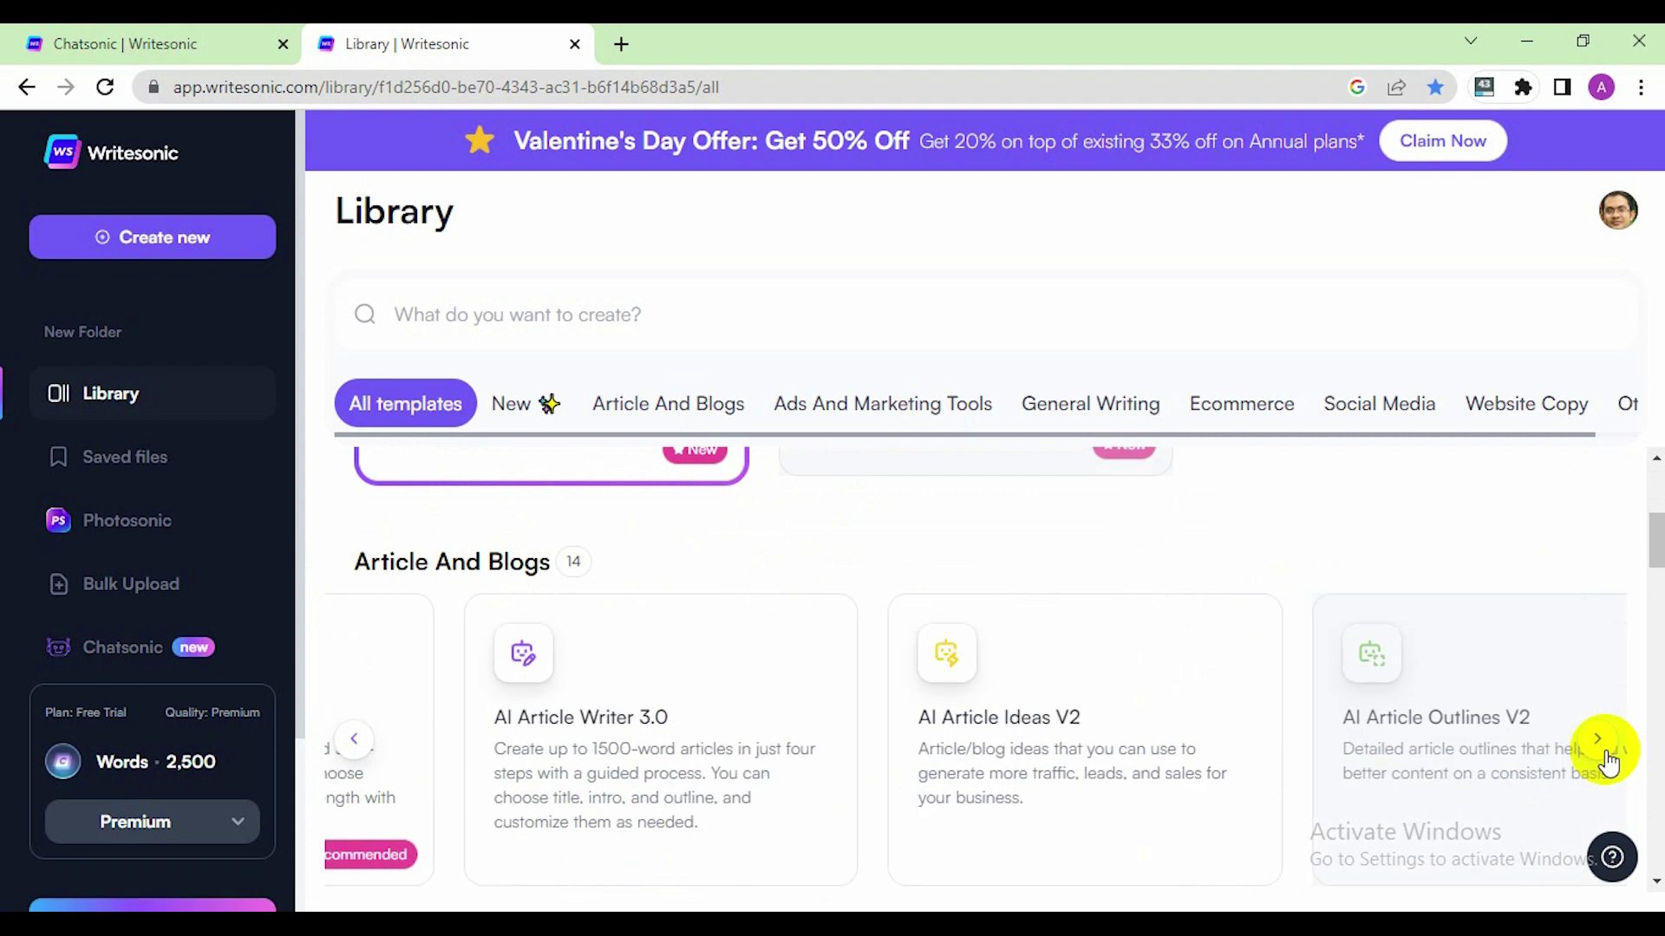
{"action": "left_click", "coordinate": [1596, 741]}
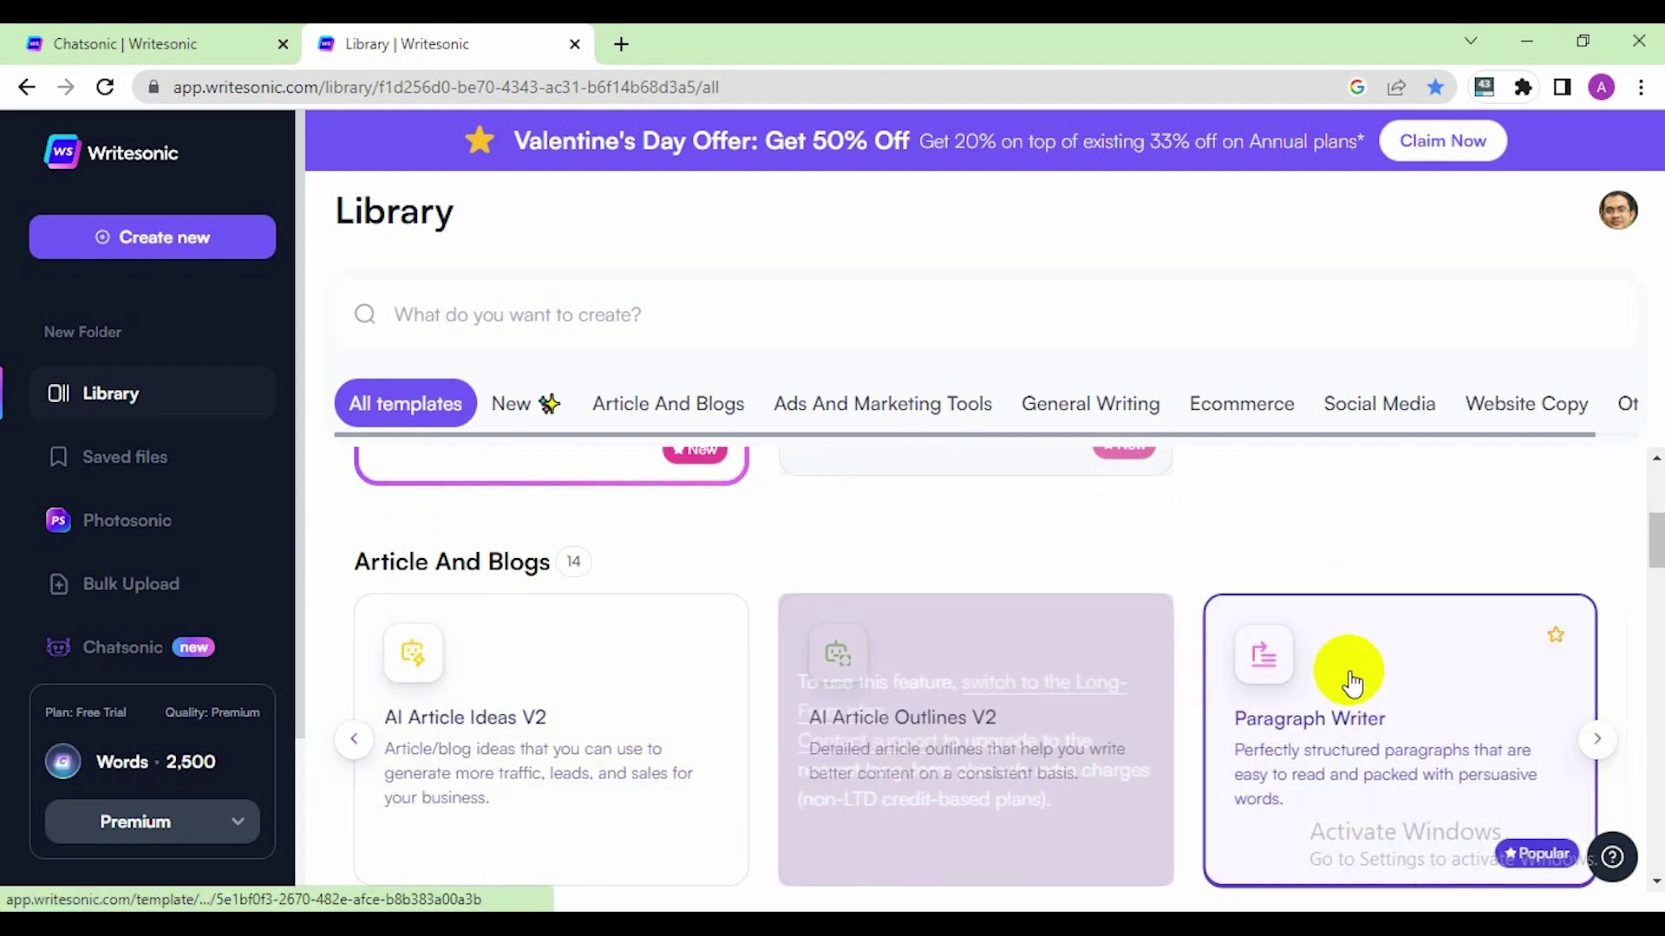
{"action": "left_click", "coordinate": [1594, 743]}
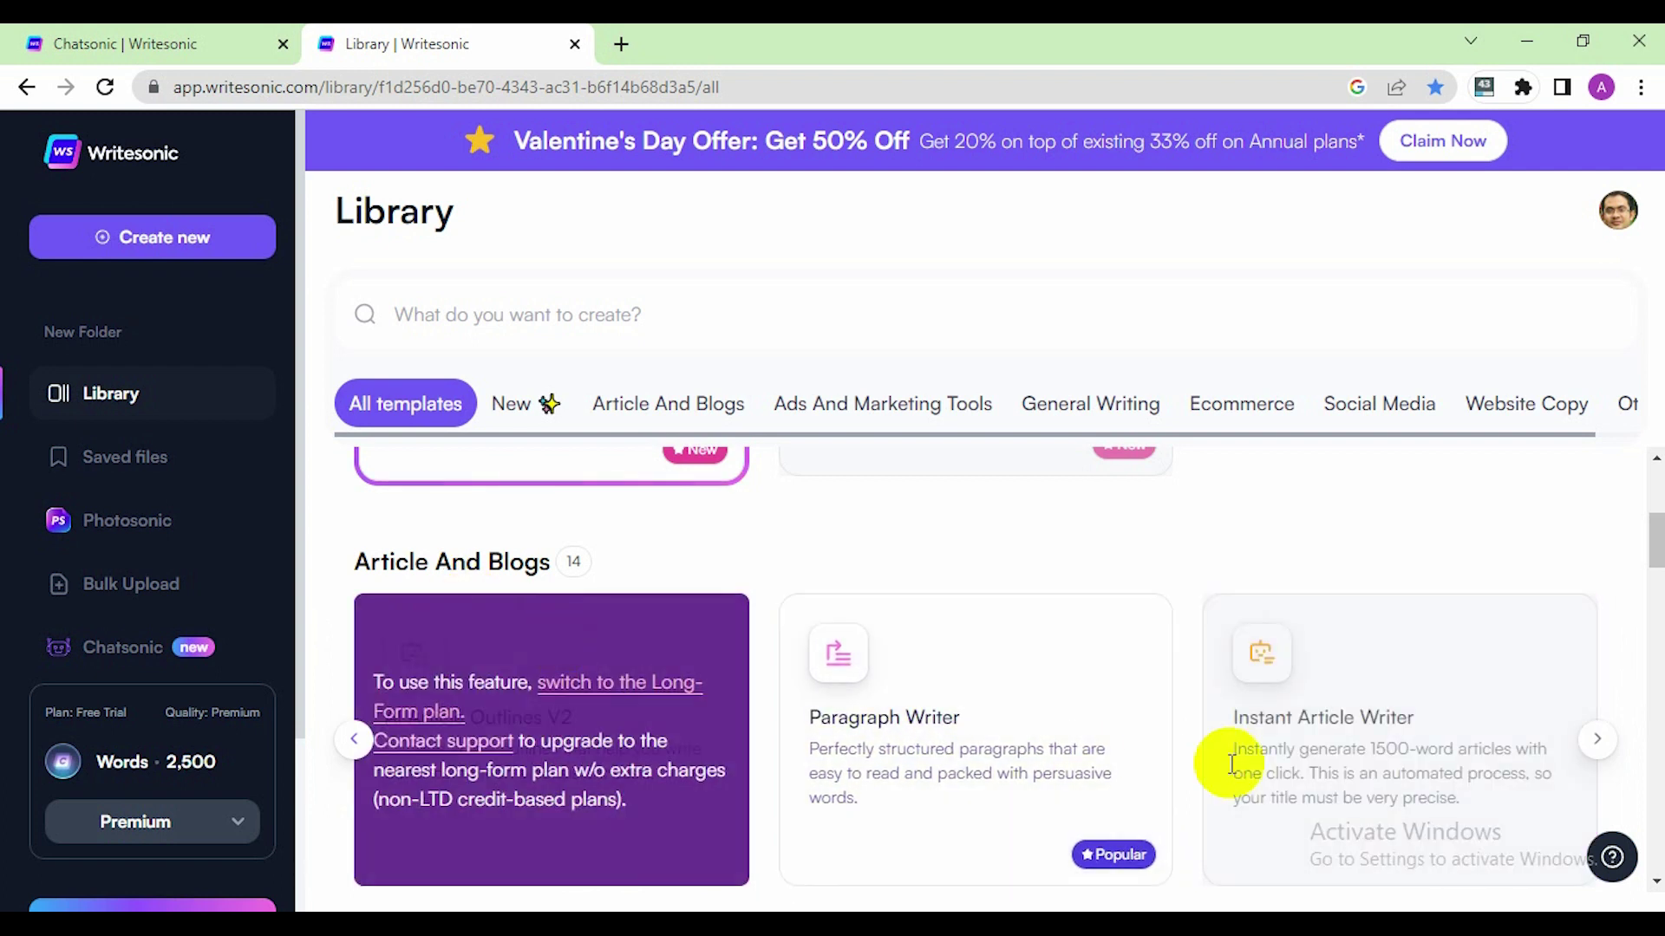
{"action": "scroll", "coordinate": [1214, 771], "scroll_direction": "down", "scroll_amount": 1}
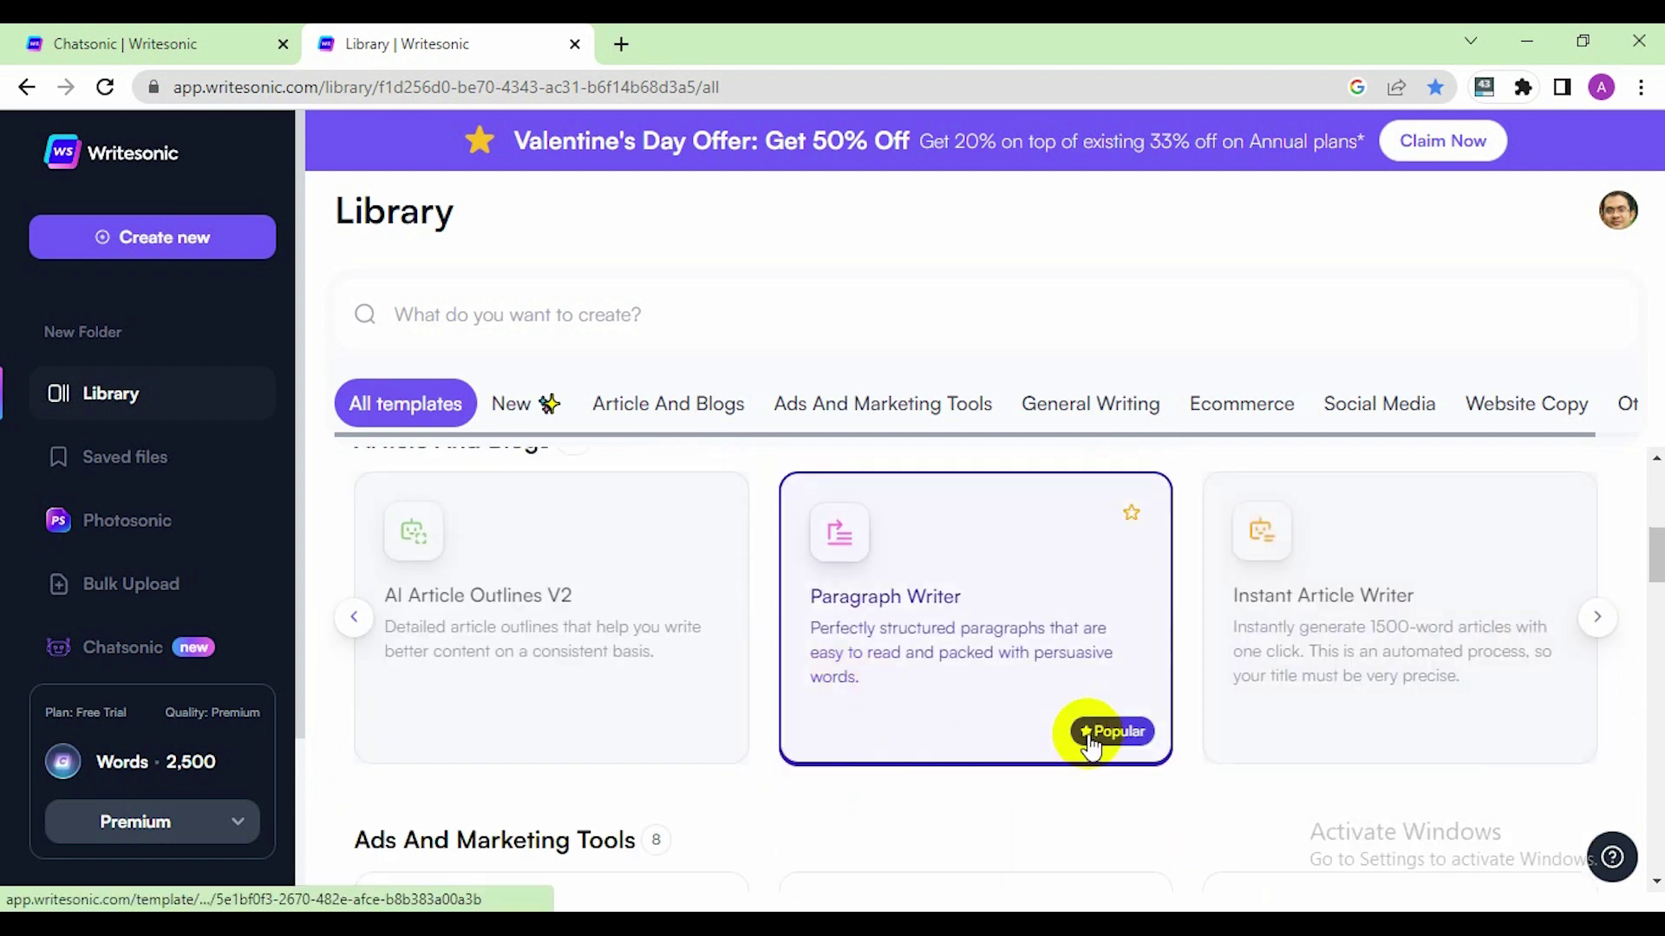
Step: Examine the Ads And Marketing Tools and General Writing templates by paging through both sets of cards
{"action": "scroll", "coordinate": [959, 640], "scroll_direction": "down", "scroll_amount": 3}
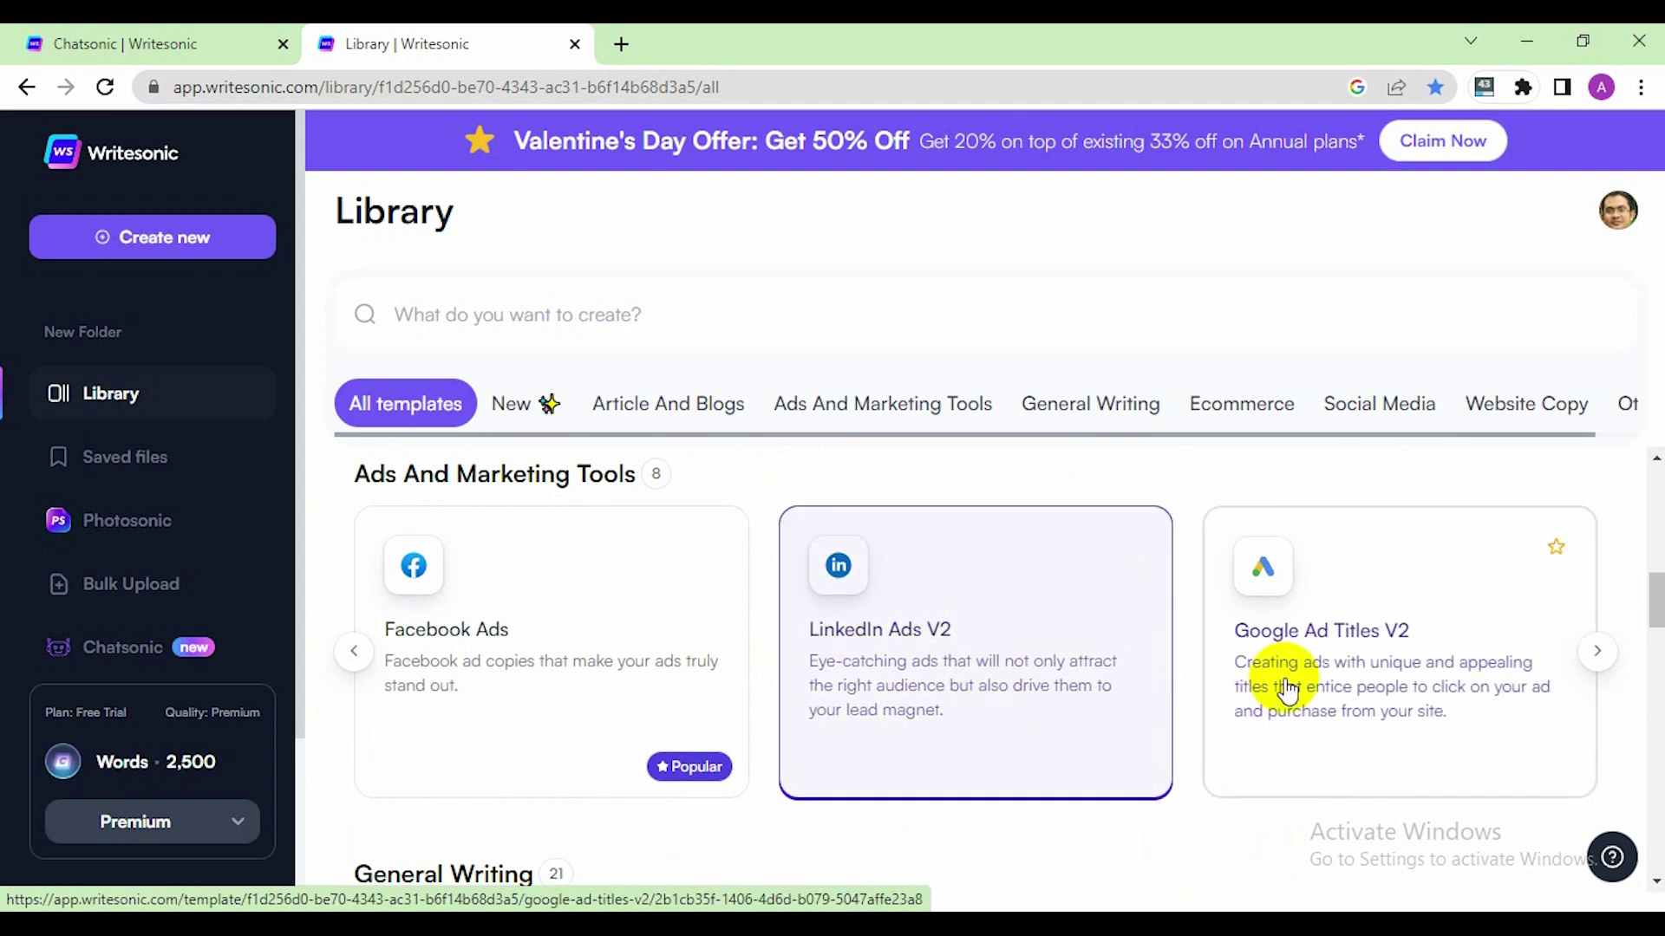
{"action": "left_click", "coordinate": [1595, 659]}
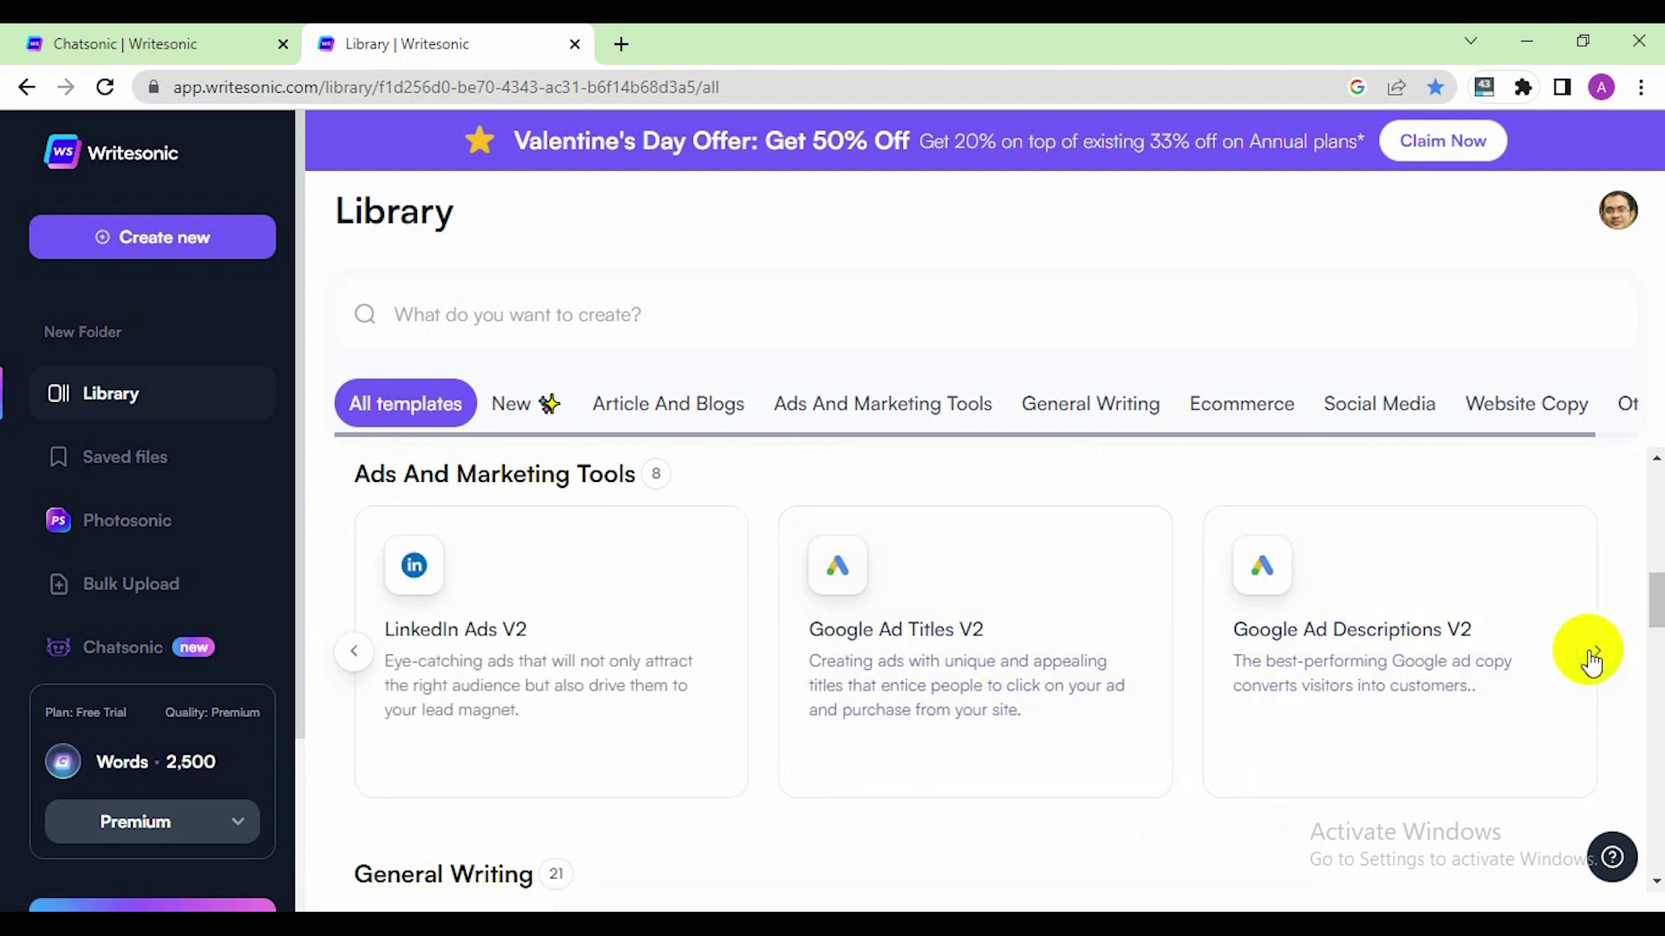
{"action": "left_click", "coordinate": [1596, 661]}
{"action": "left_click", "coordinate": [1601, 659]}
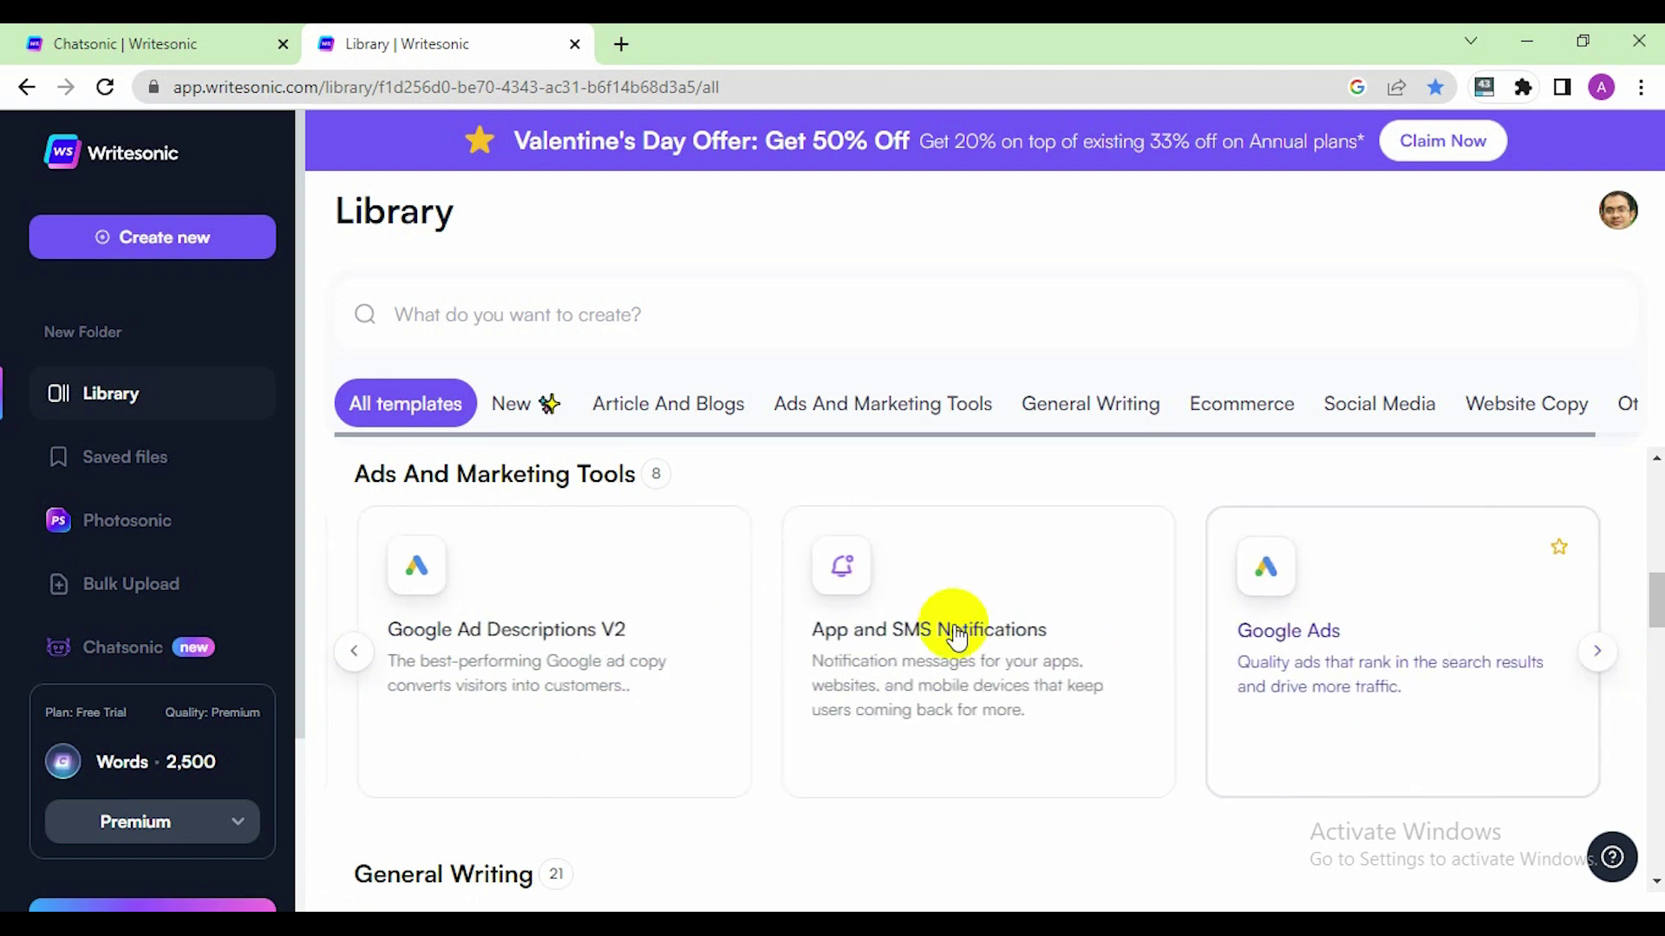
{"action": "left_click", "coordinate": [1592, 653]}
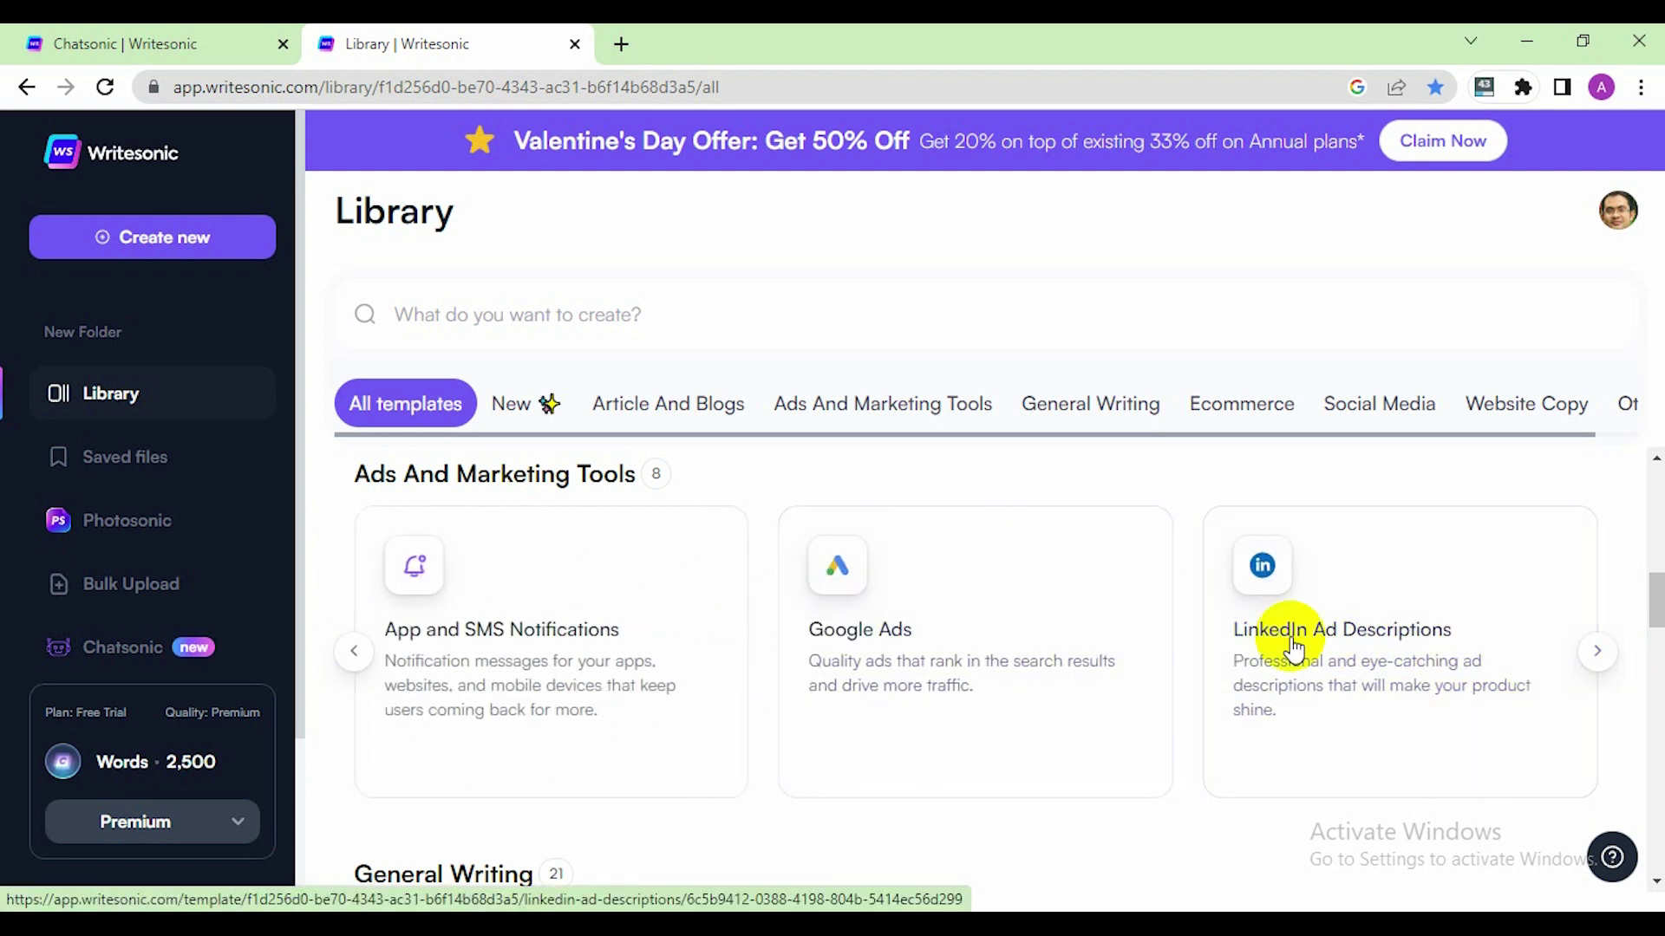
{"action": "scroll", "coordinate": [1041, 611], "scroll_direction": "down", "scroll_amount": 4}
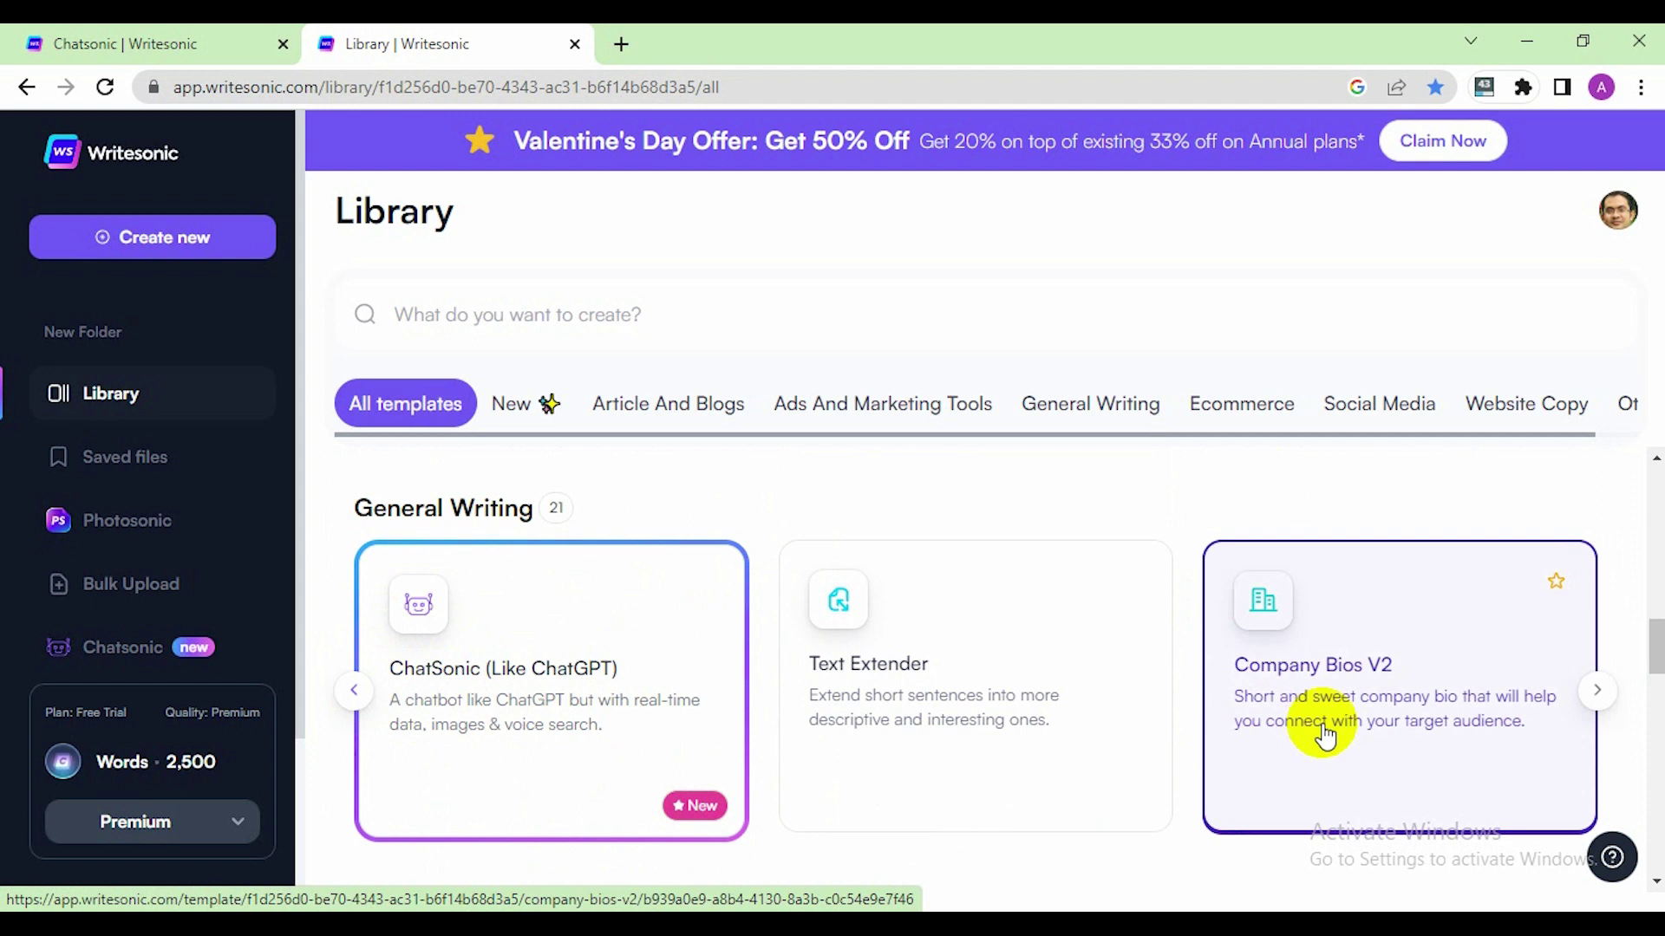
{"action": "left_click", "coordinate": [1596, 707]}
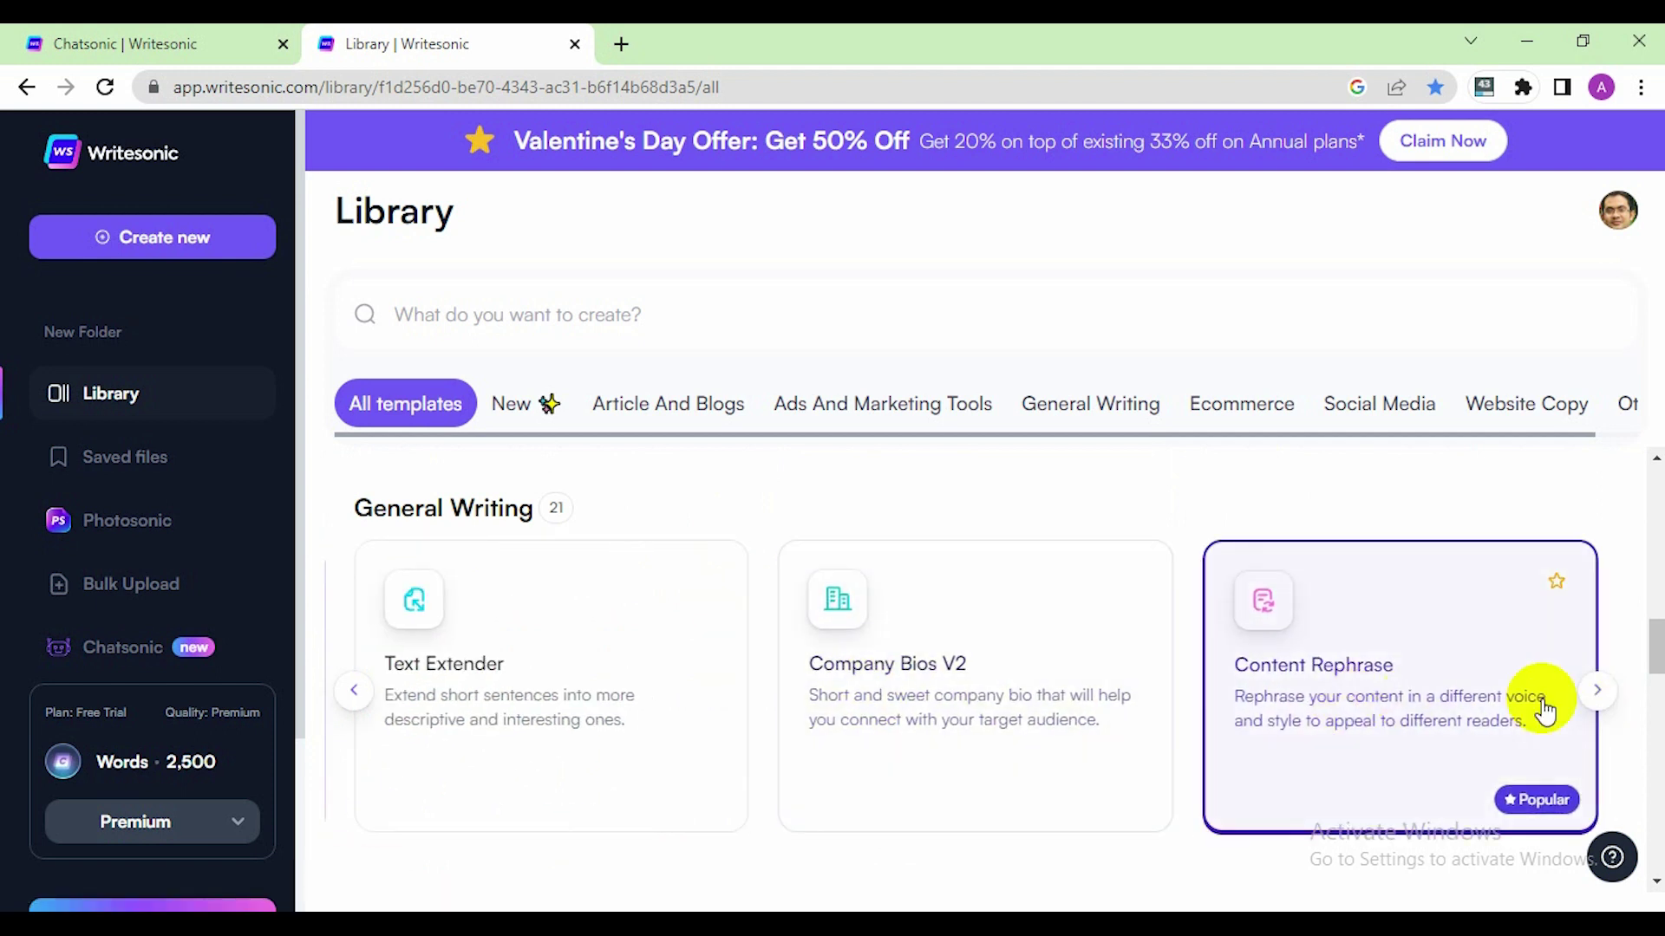
{"action": "left_click", "coordinate": [1594, 691]}
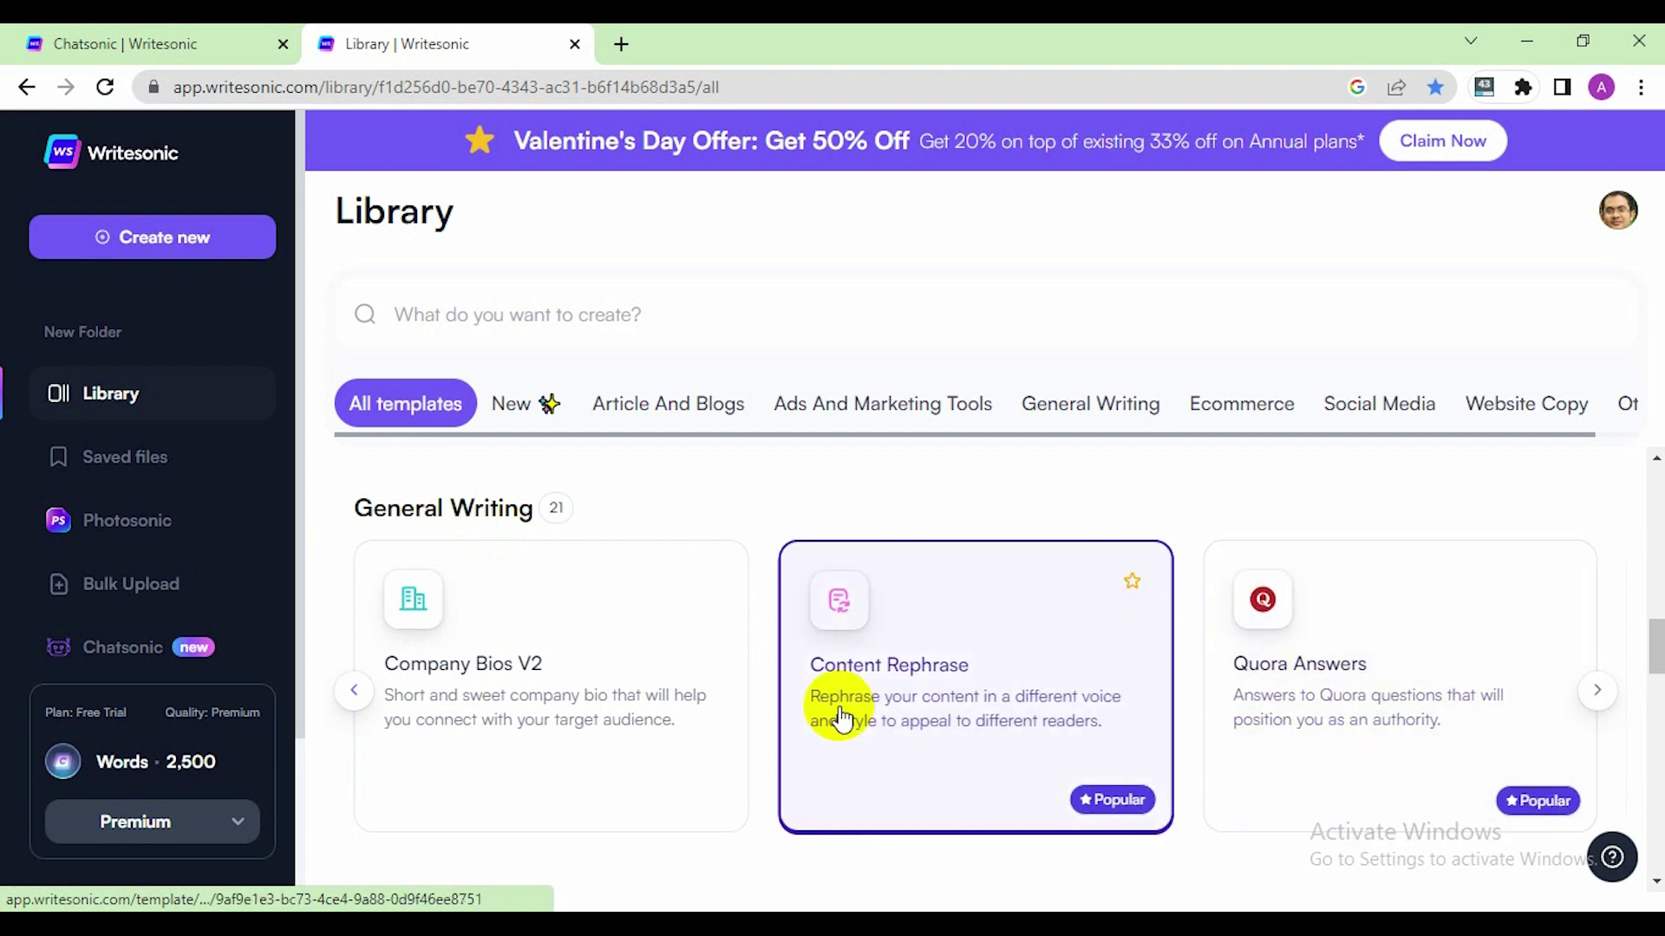
Step: Review the Ecommerce, Social Media, Website Copy and Other template categories in the library
{"action": "scroll", "coordinate": [923, 574], "scroll_direction": "down", "scroll_amount": 5}
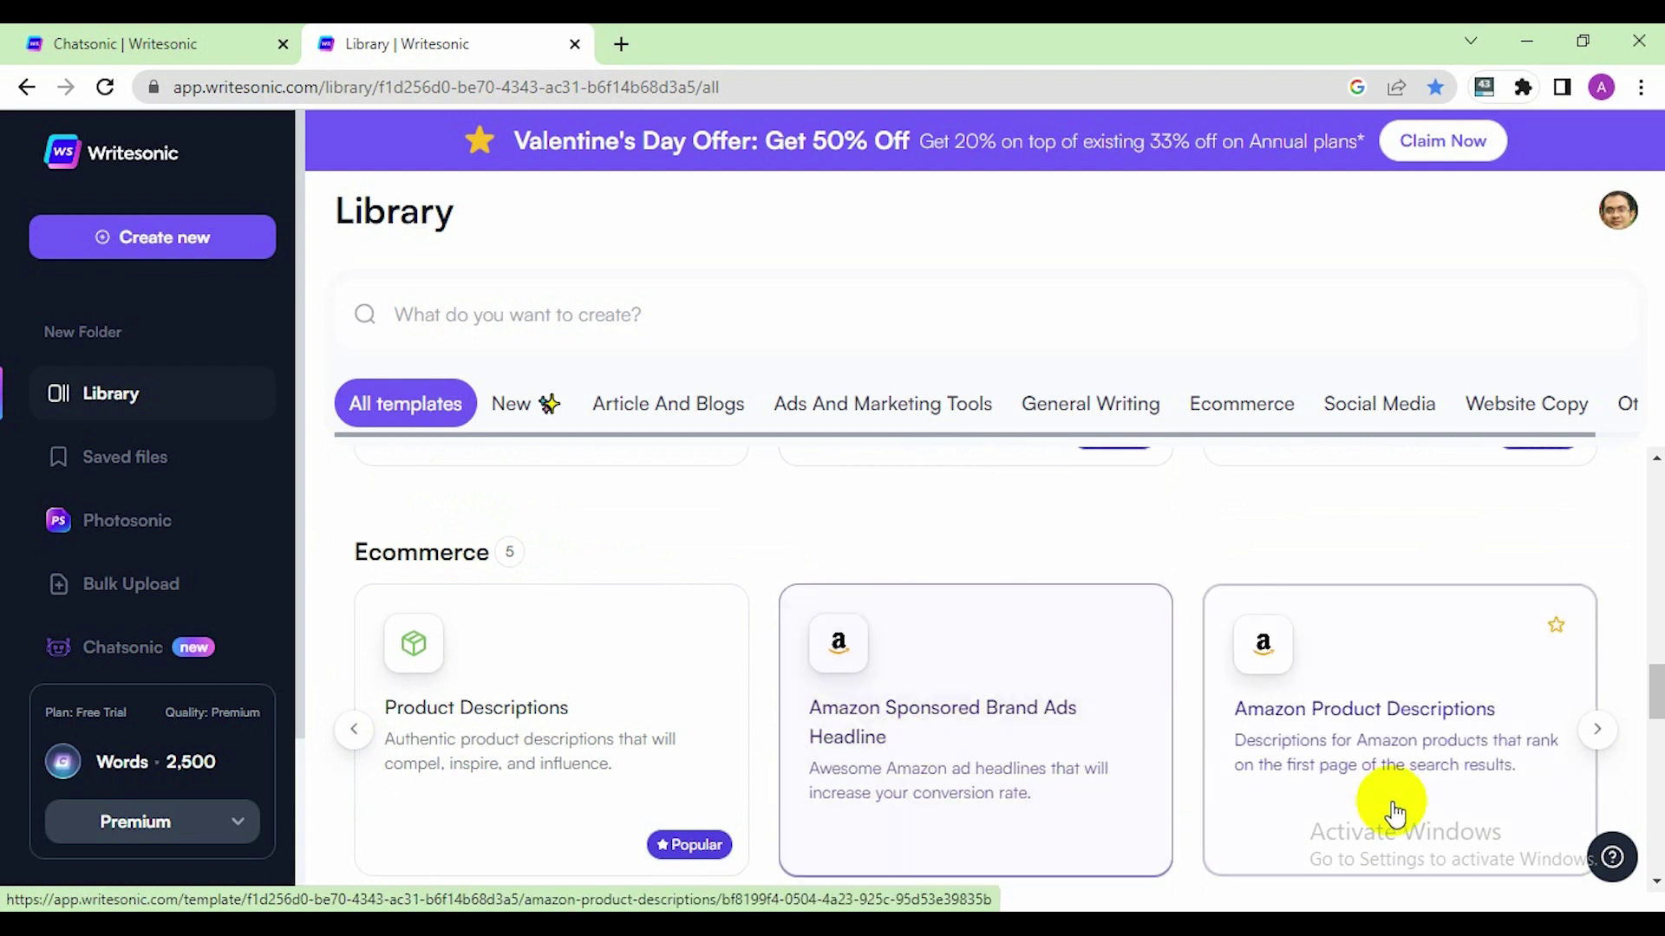
{"action": "scroll", "coordinate": [867, 685], "scroll_direction": "down", "scroll_amount": 3}
{"action": "scroll", "coordinate": [867, 685], "scroll_direction": "down", "scroll_amount": 1}
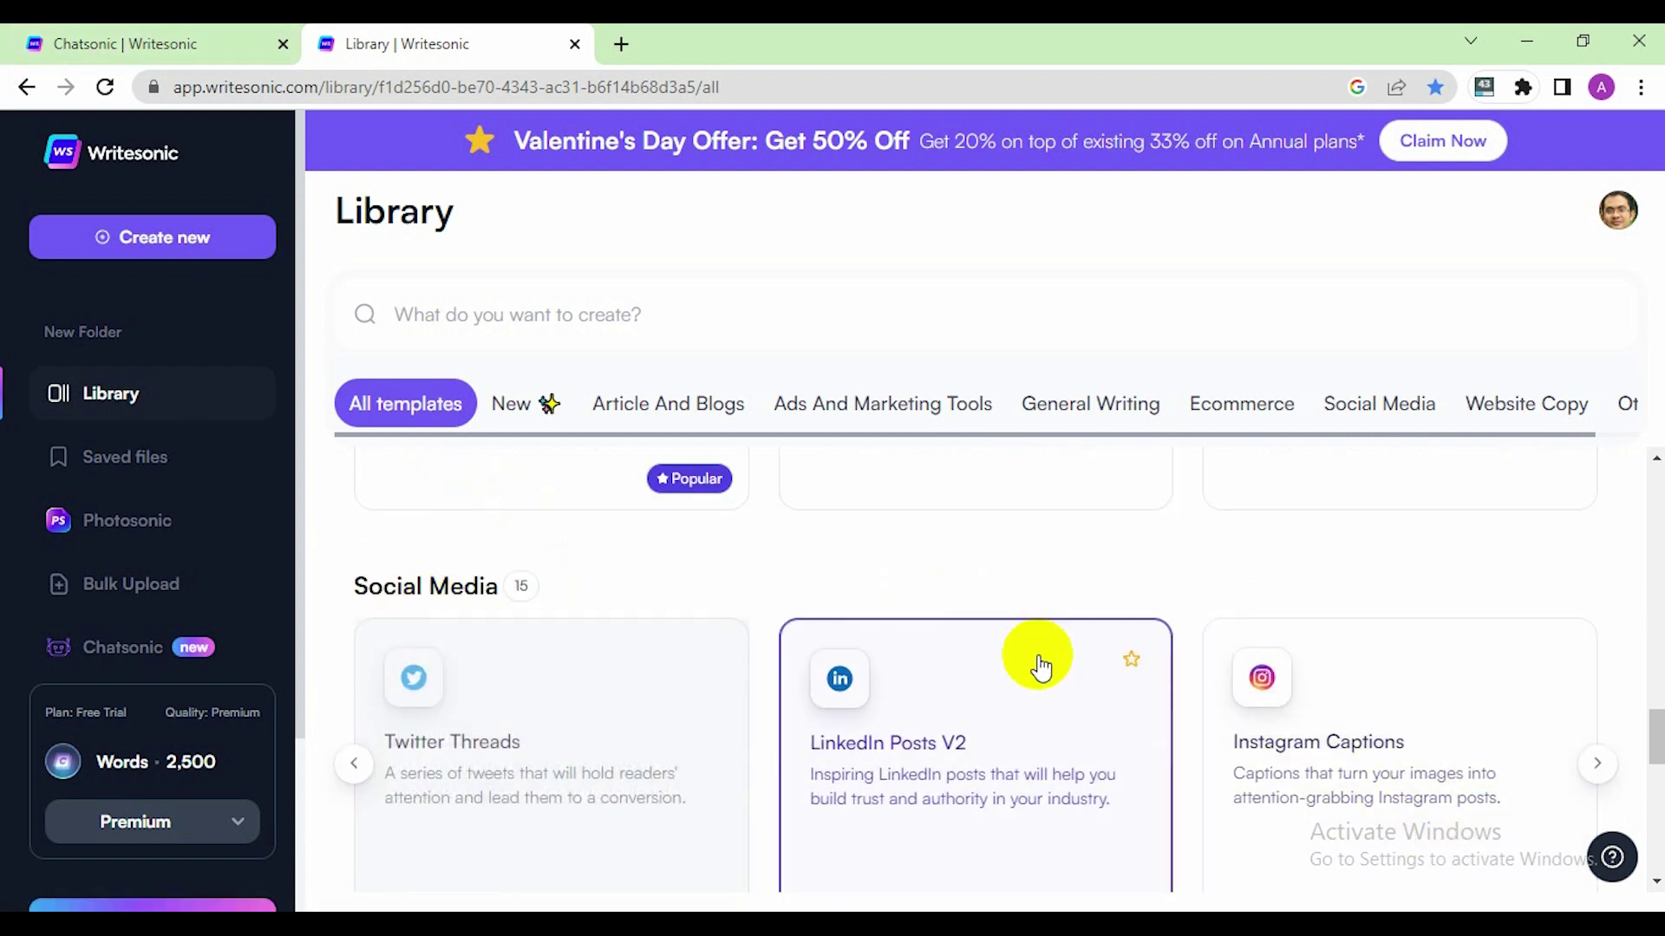
{"action": "scroll", "coordinate": [476, 639], "scroll_direction": "down", "scroll_amount": 5}
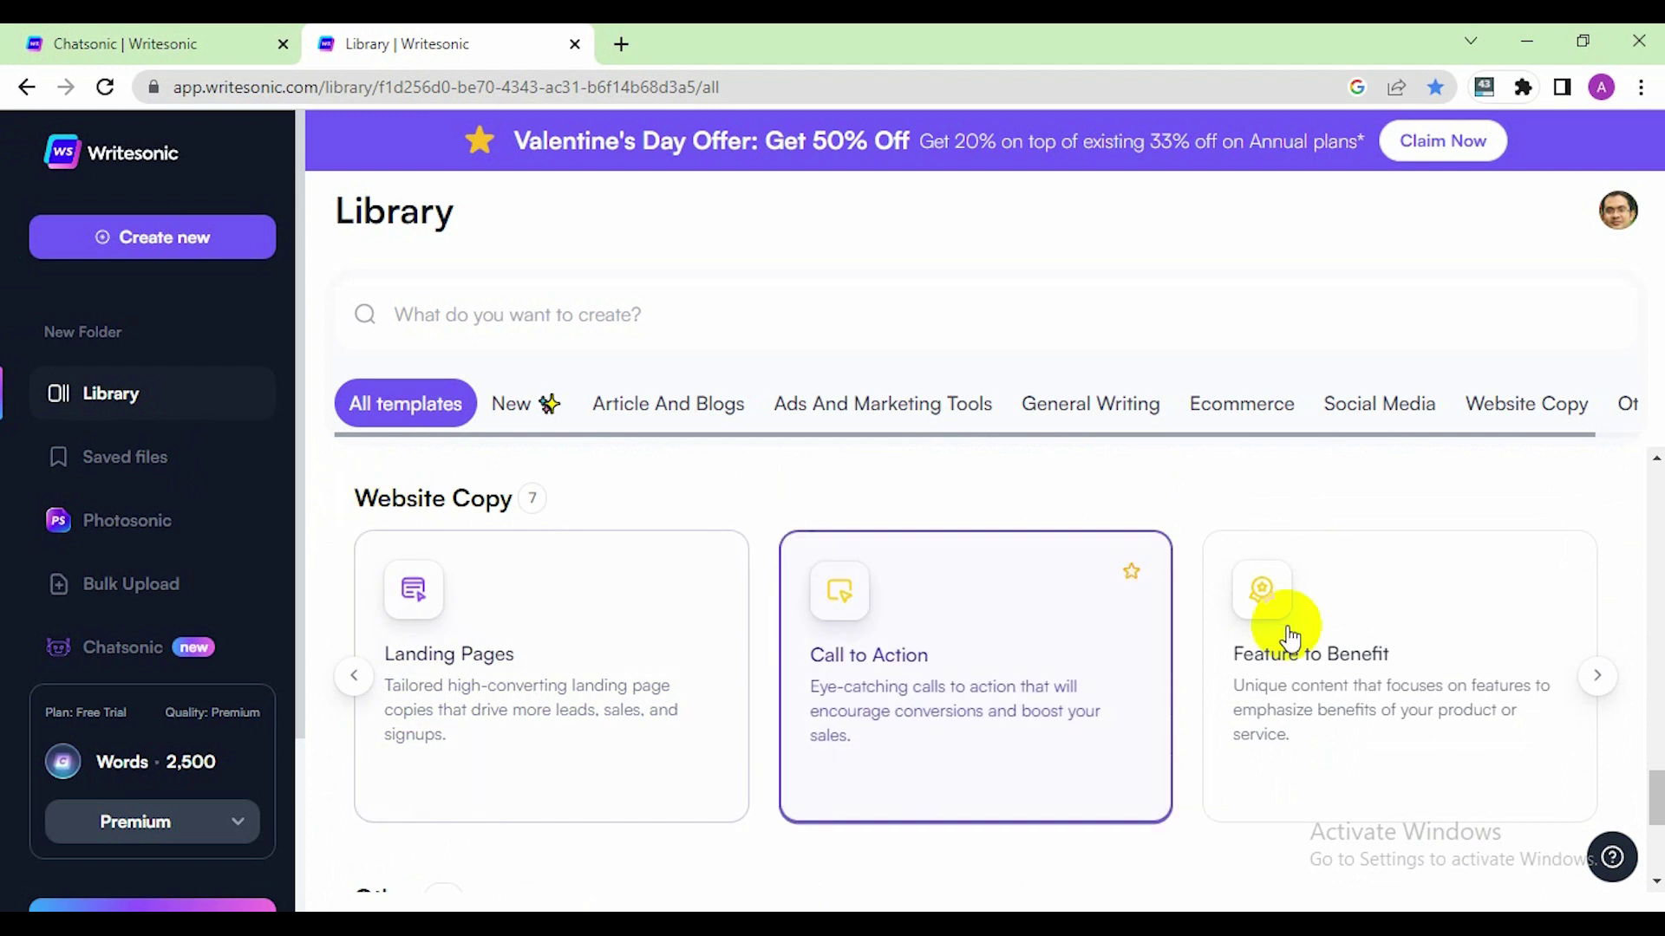
{"action": "scroll", "coordinate": [784, 619], "scroll_direction": "down", "scroll_amount": 4}
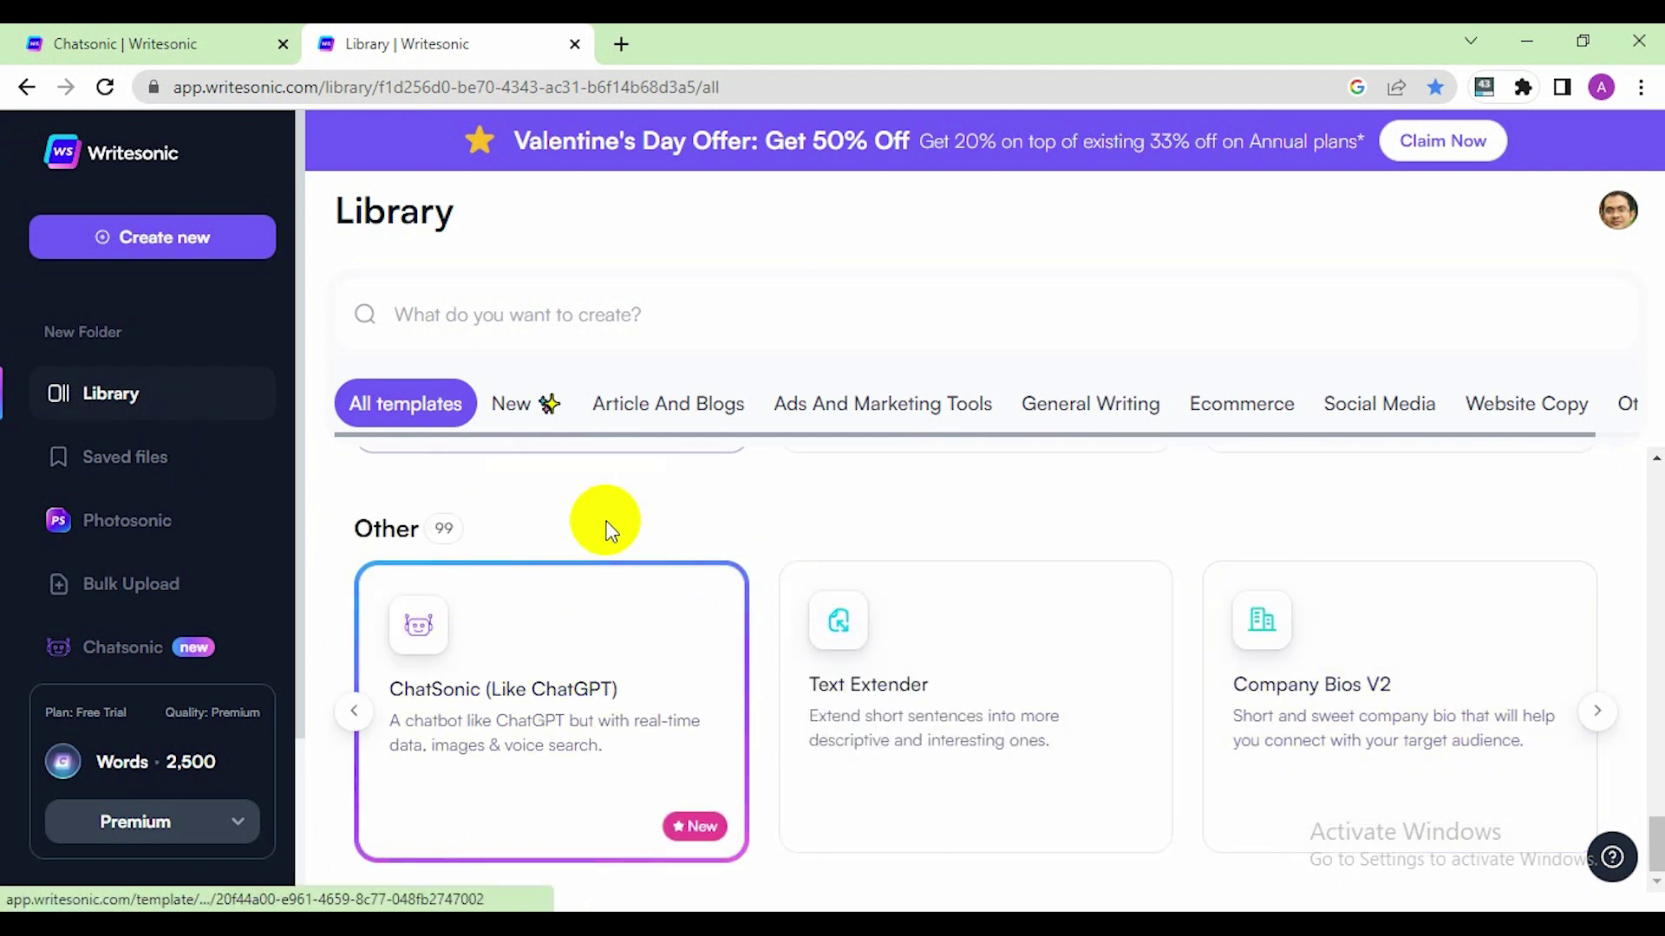
Step: Leave the template overview and open the Chatsonic chatbot
{"action": "scroll", "coordinate": [602, 520], "scroll_direction": "up", "scroll_amount": 7}
{"action": "scroll", "coordinate": [363, 486], "scroll_direction": "up", "scroll_amount": 2}
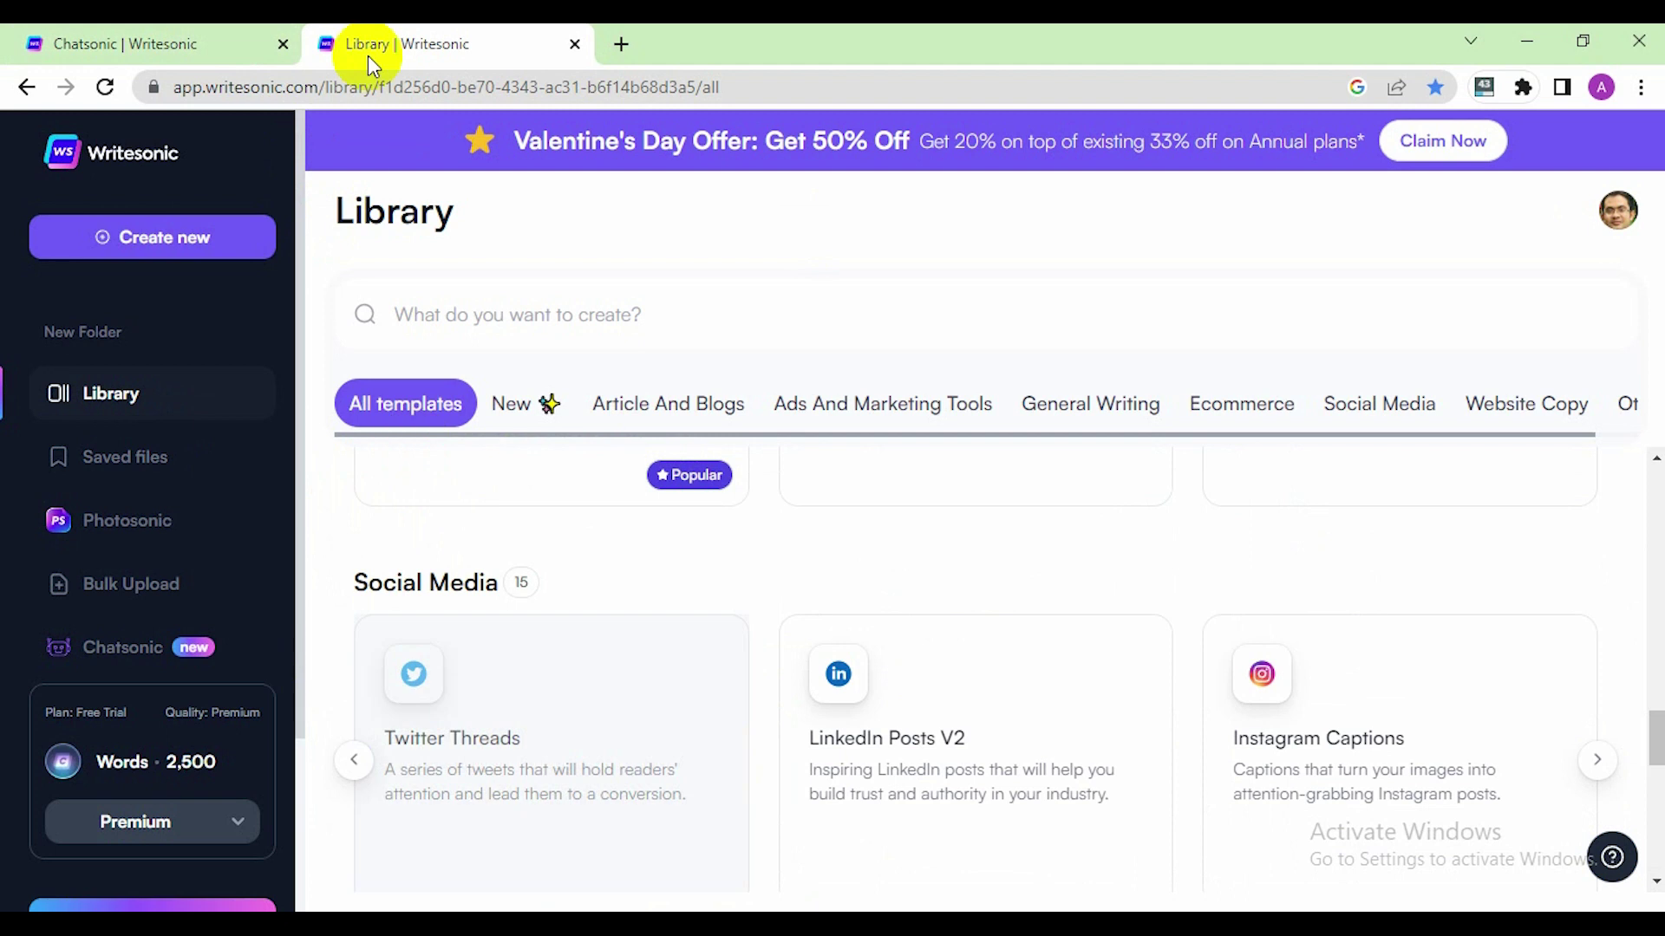
{"action": "left_click", "coordinate": [126, 656]}
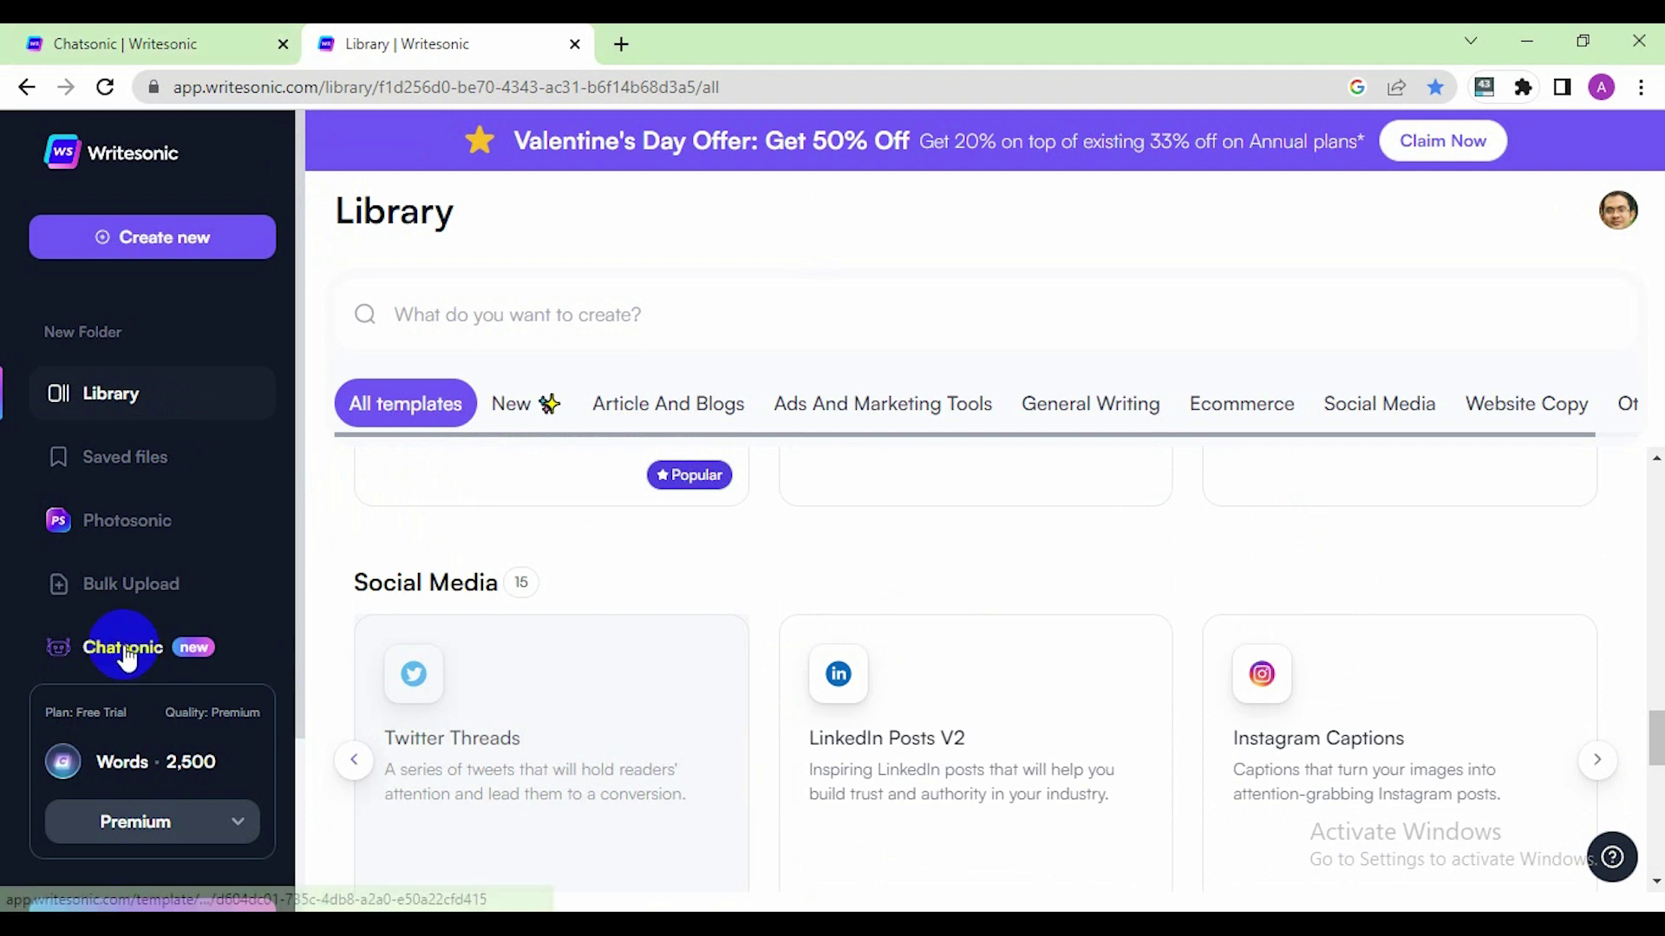
Step: Ask Chatsonic to "write a facebook caption on baby fashion" in its existing chat
{"action": "left_click", "coordinate": [80, 39]}
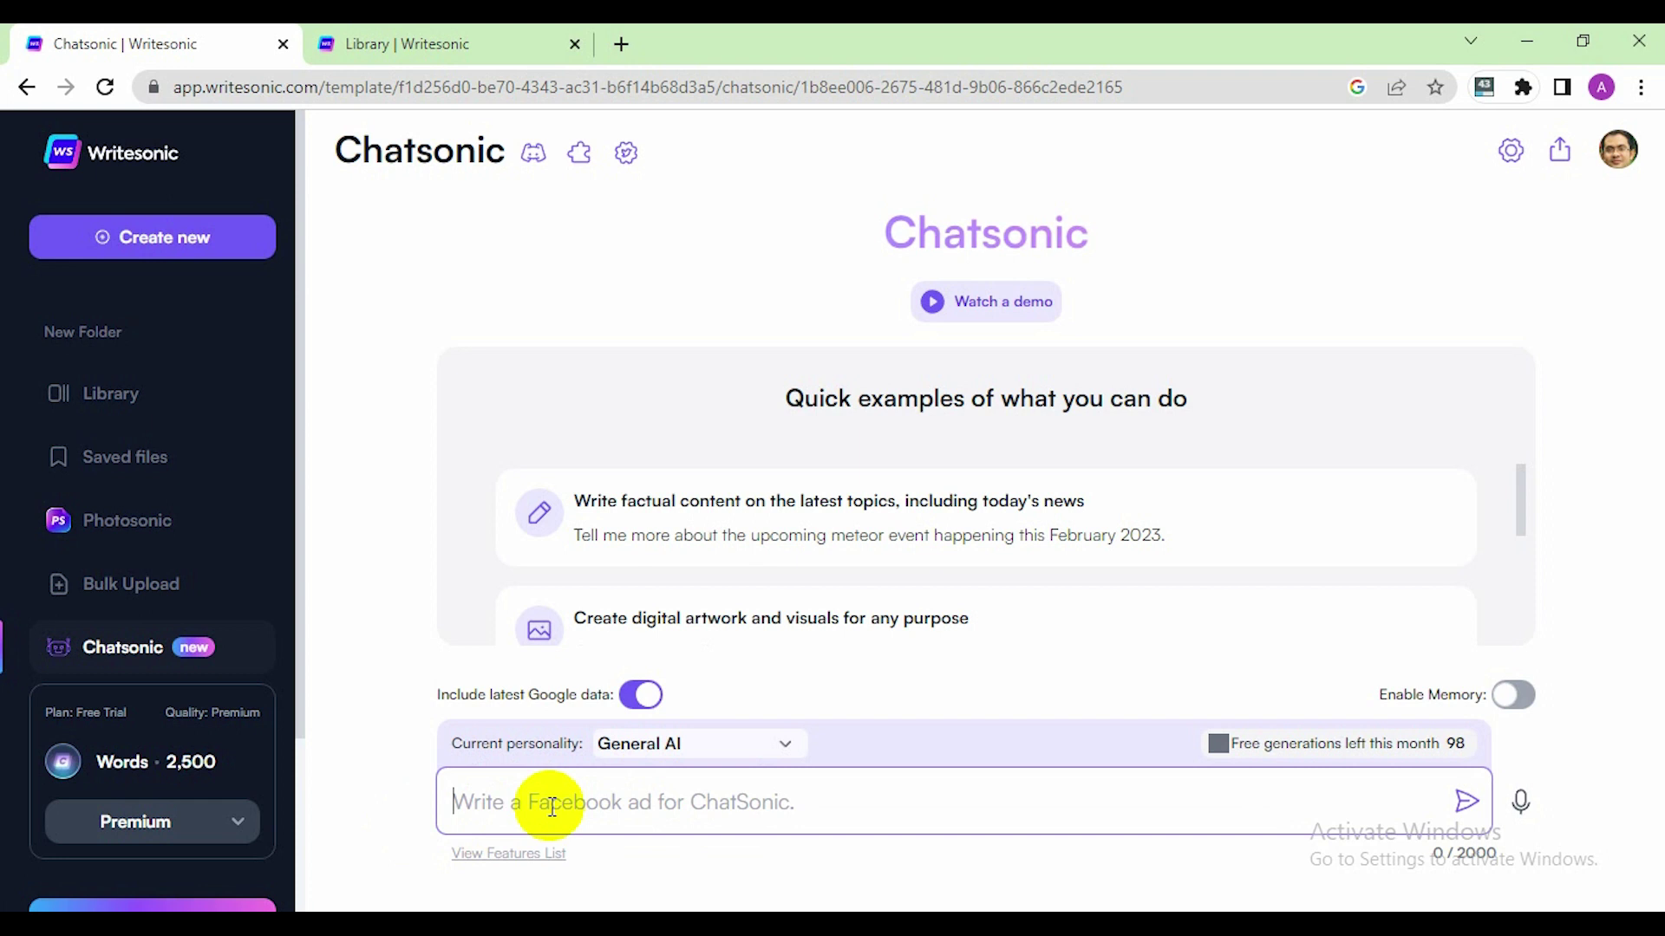
{"action": "type", "text": "write a "}
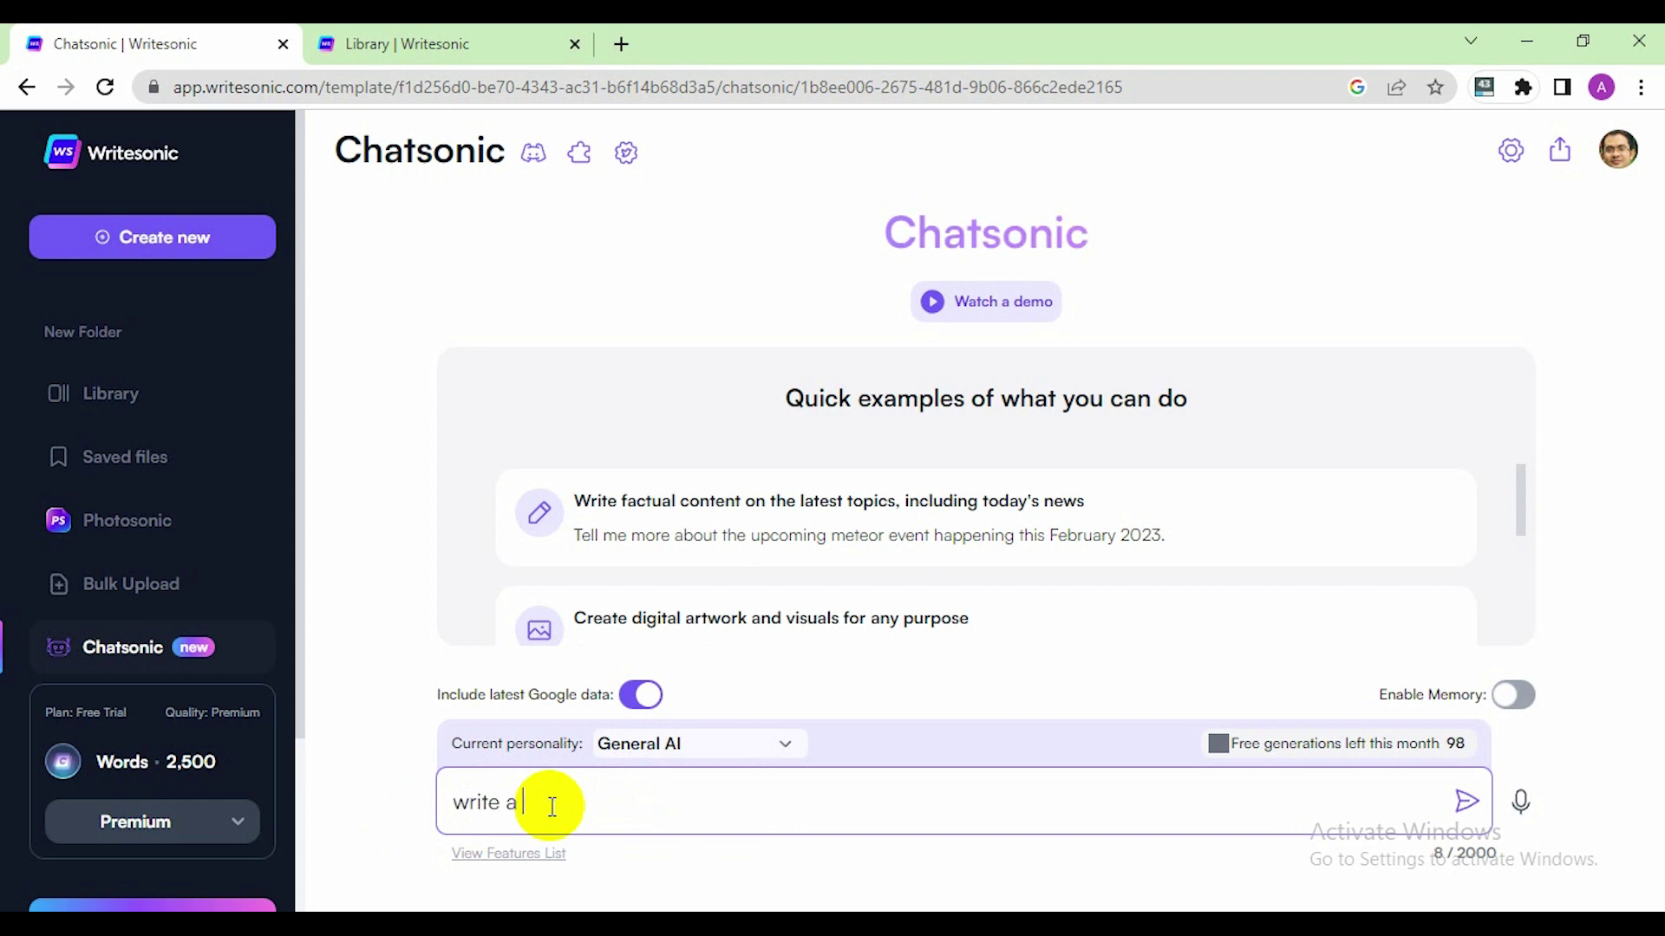
{"action": "type", "text": "facebook on"}
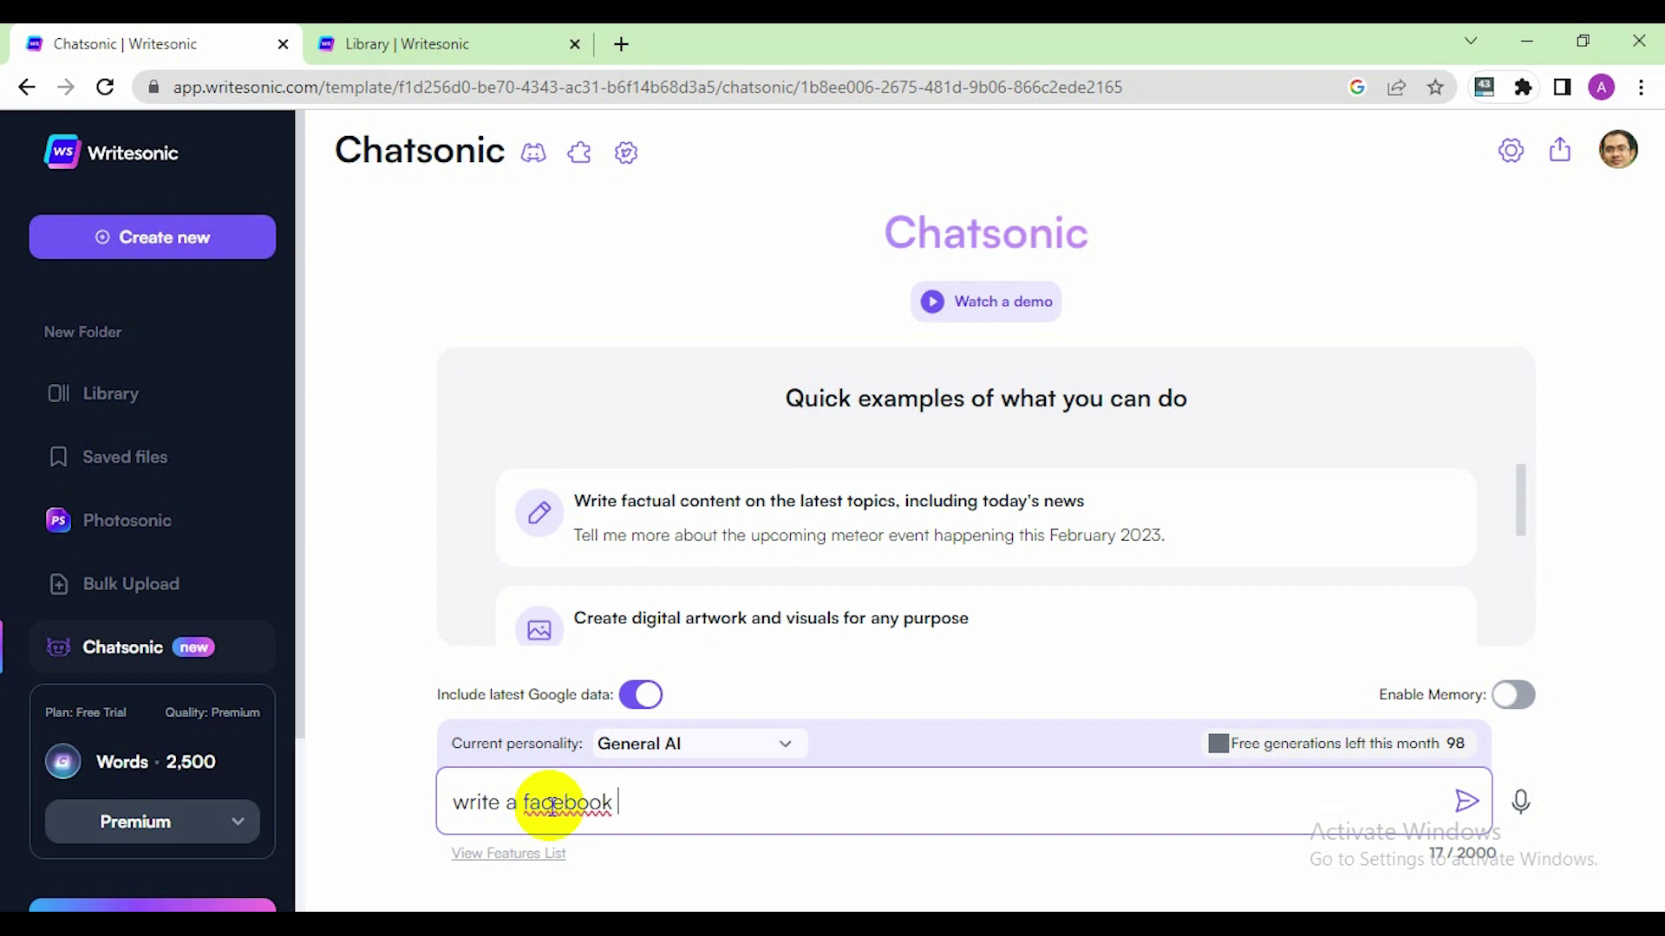
{"action": "key", "text": "BackSpace"}
{"action": "key", "text": "BackSpace"}
{"action": "type", "text": "caption on"}
{"action": "type", "text": "baby "}
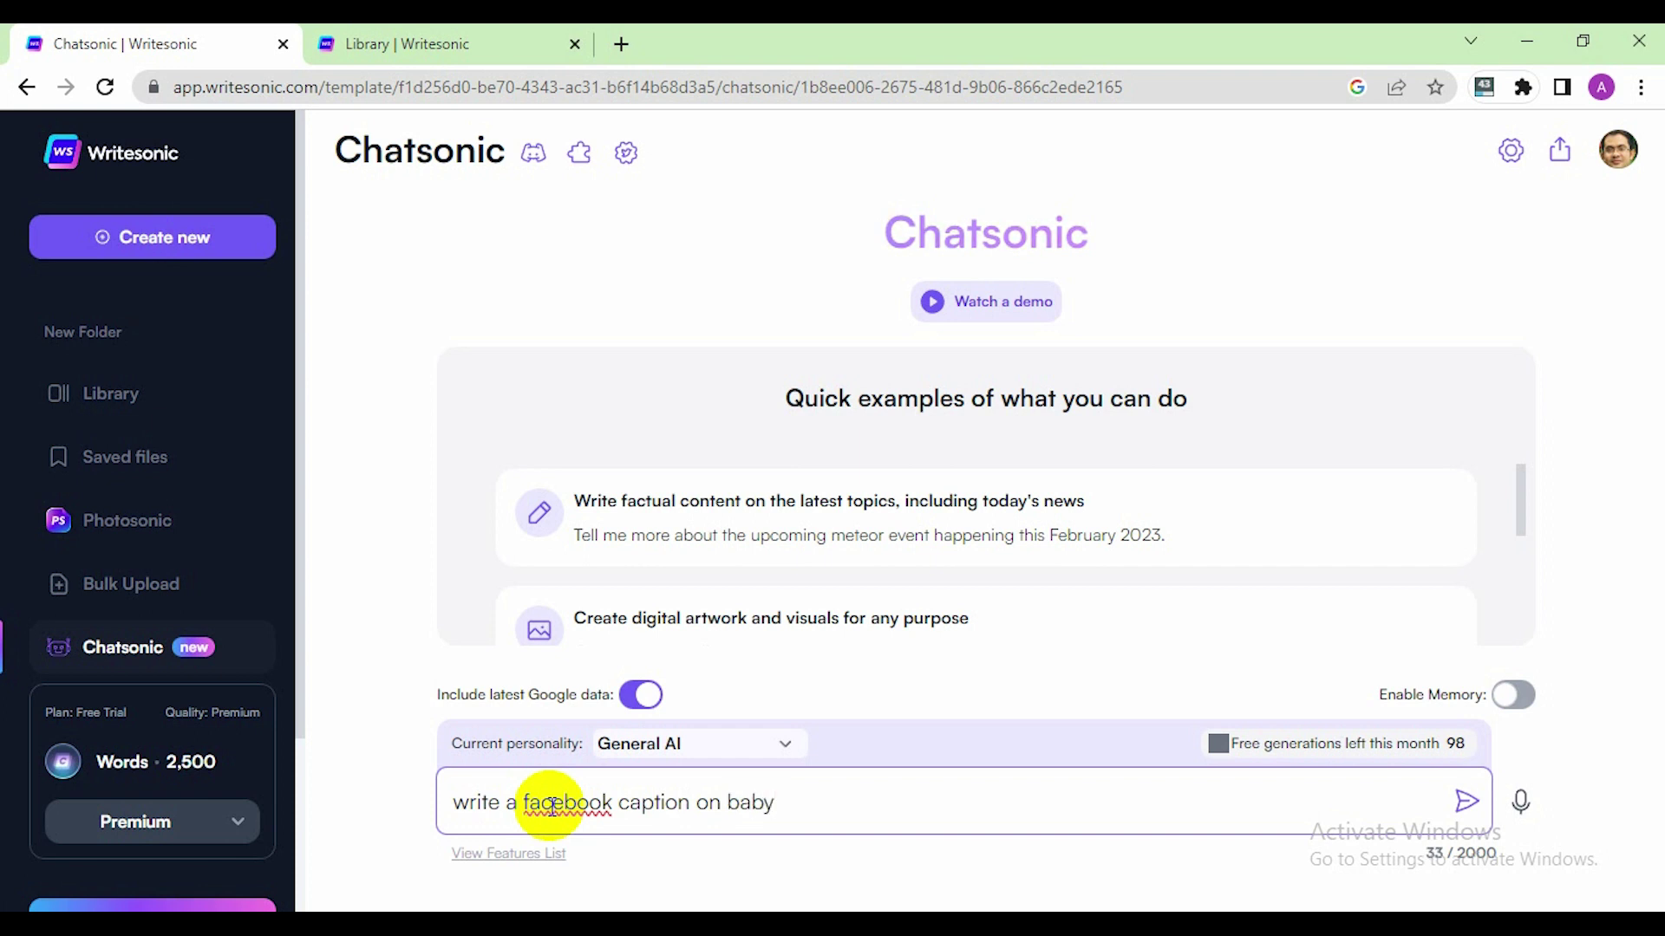
{"action": "type", "text": "fashion"}
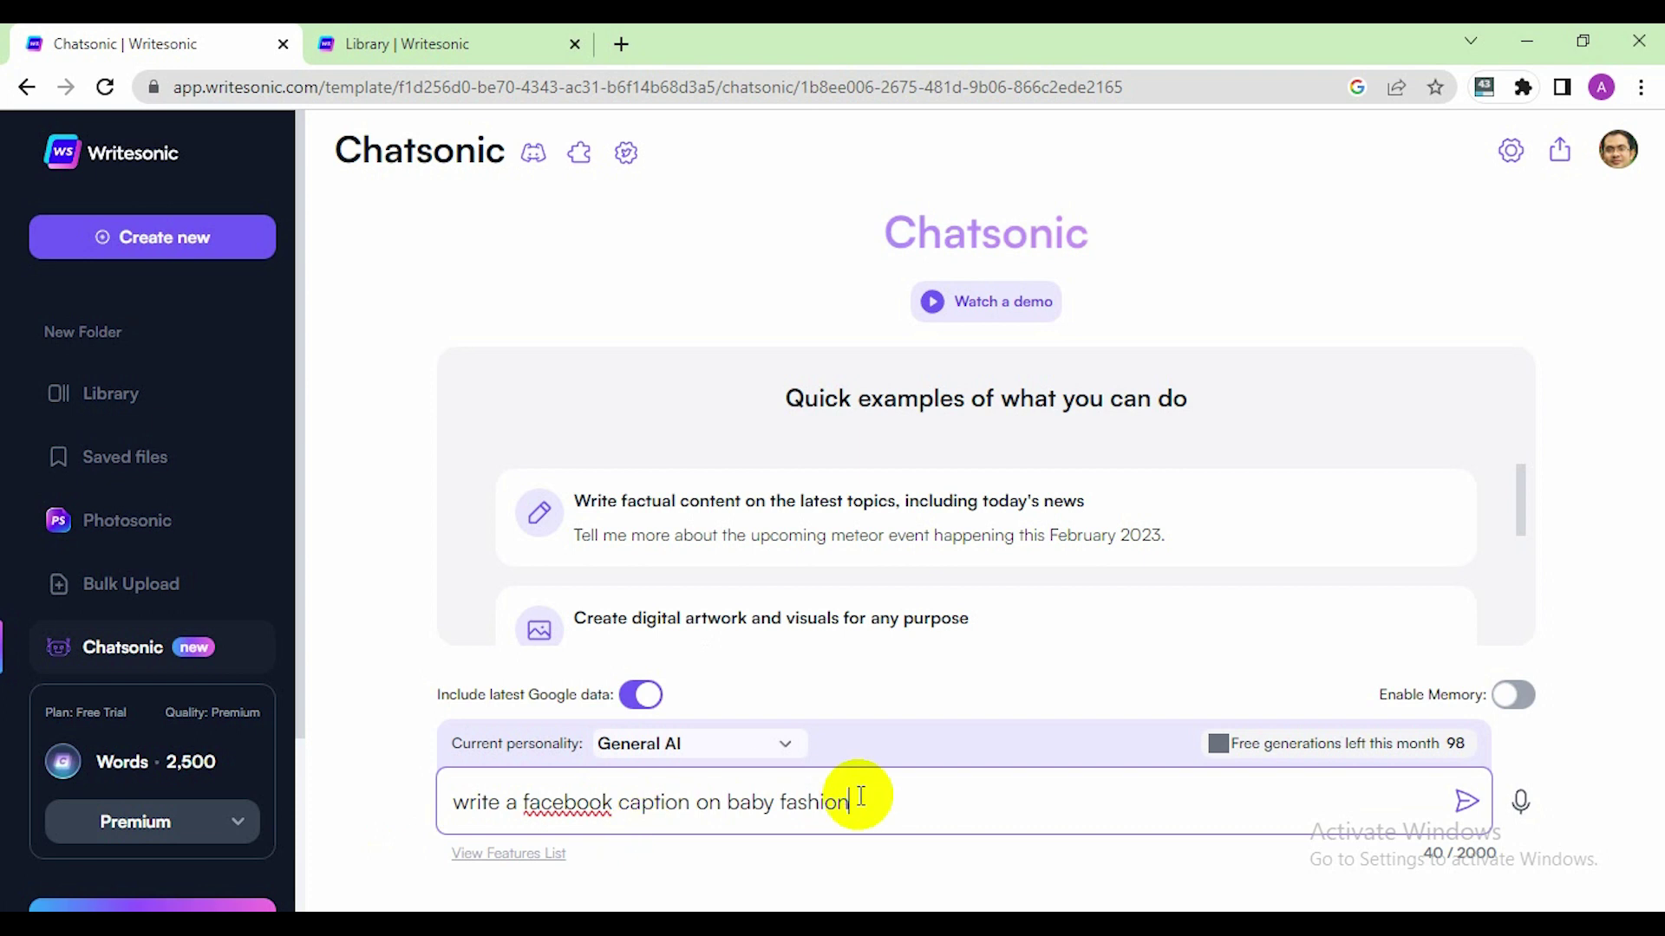
{"action": "key", "text": "Return"}
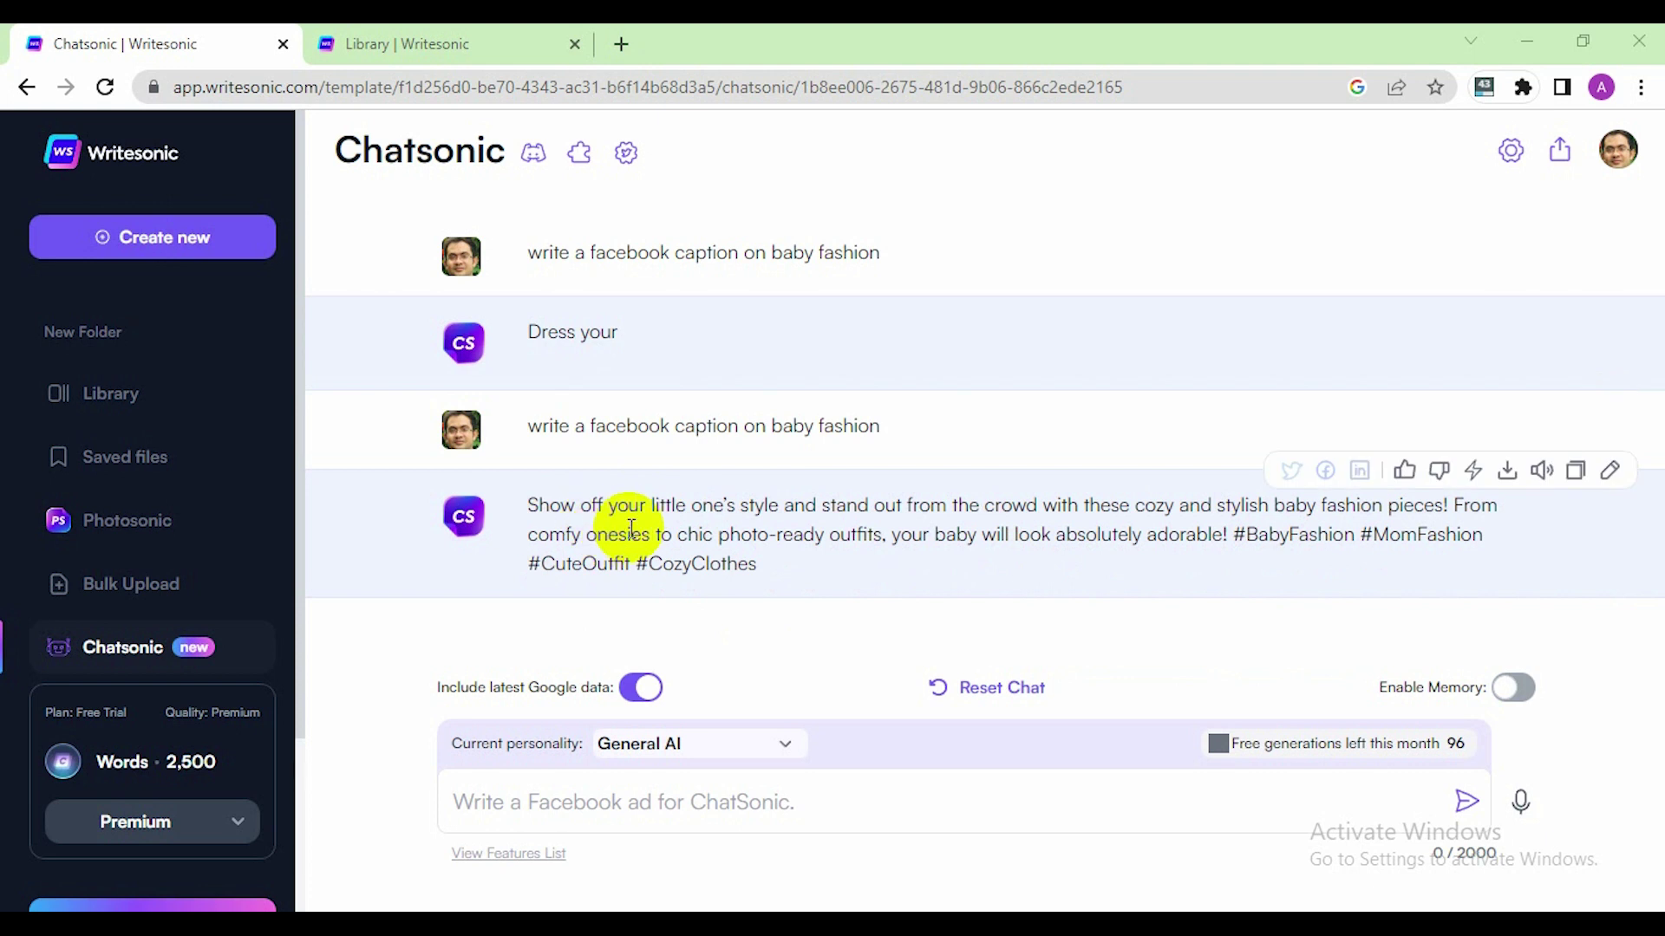
Step: Glance back at the template library, then return to the Chatsonic chat and read the baby fashion caption
{"action": "left_click", "coordinate": [721, 810]}
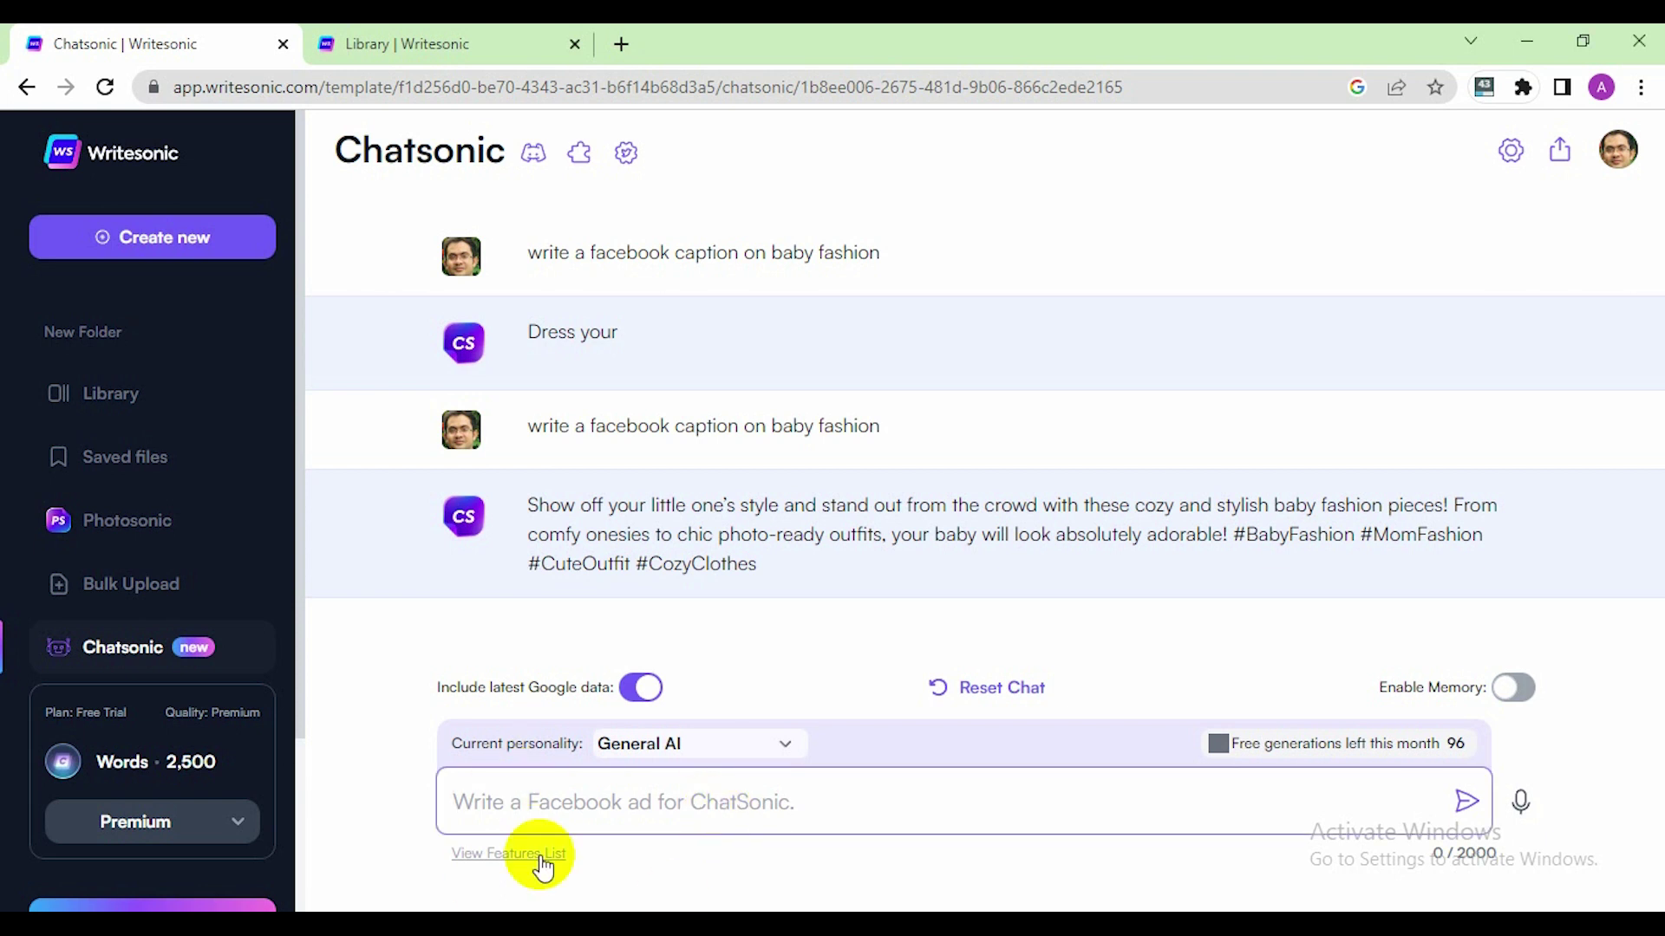
{"action": "mouse_move", "coordinate": [531, 509]}
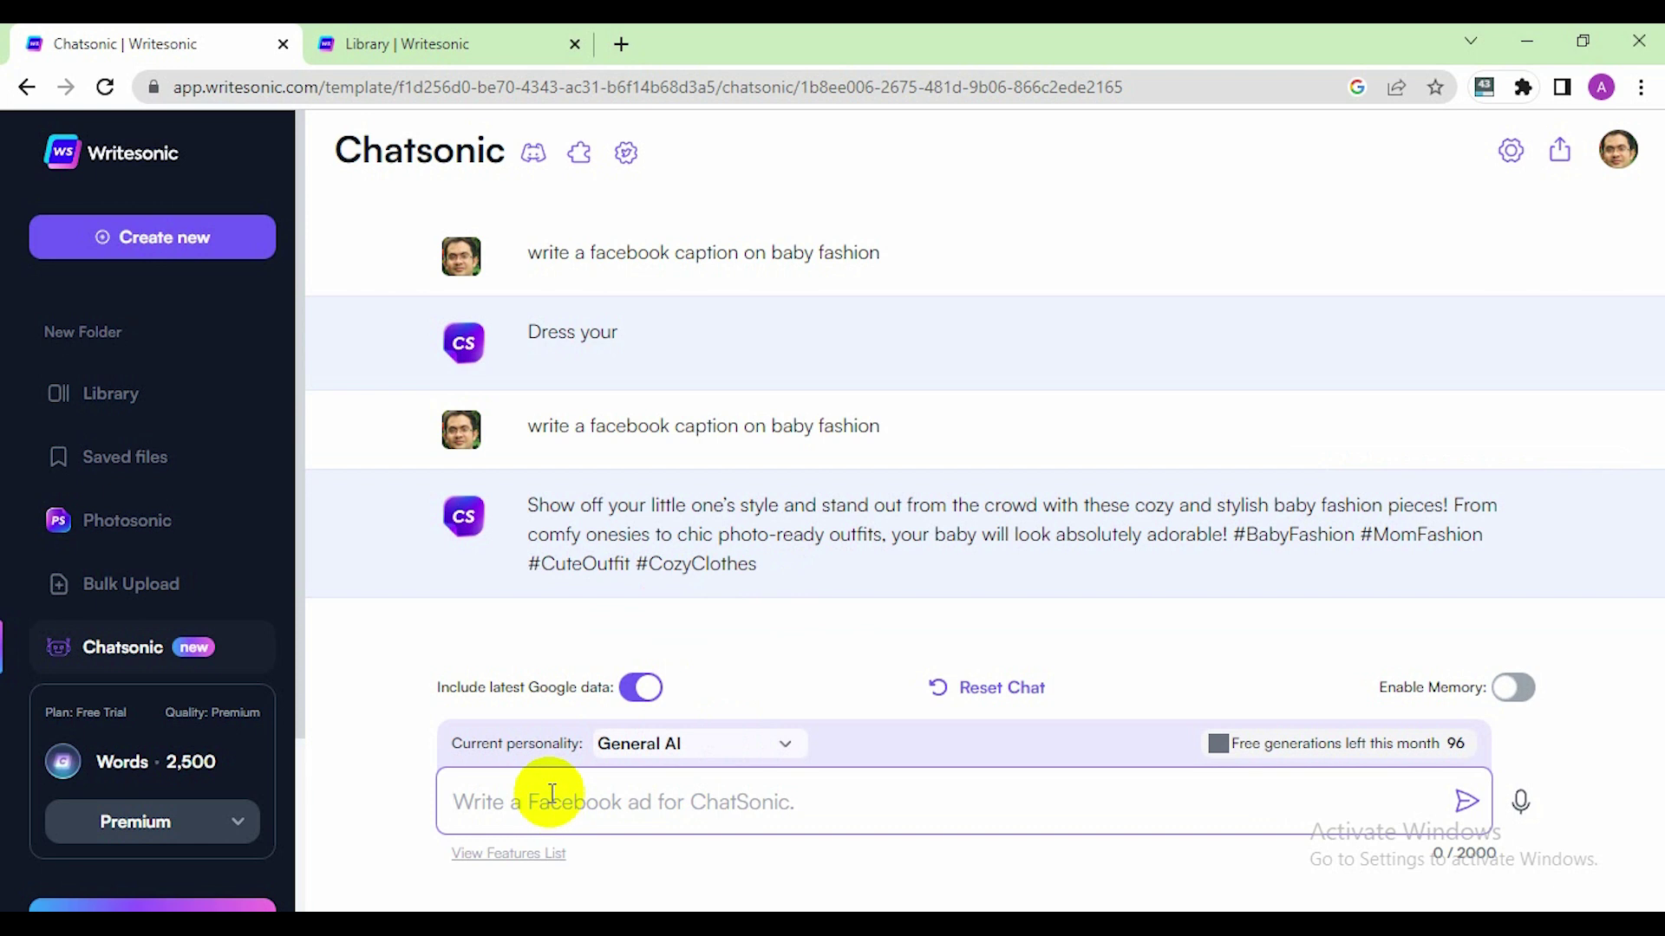
{"action": "left_click", "coordinate": [536, 36]}
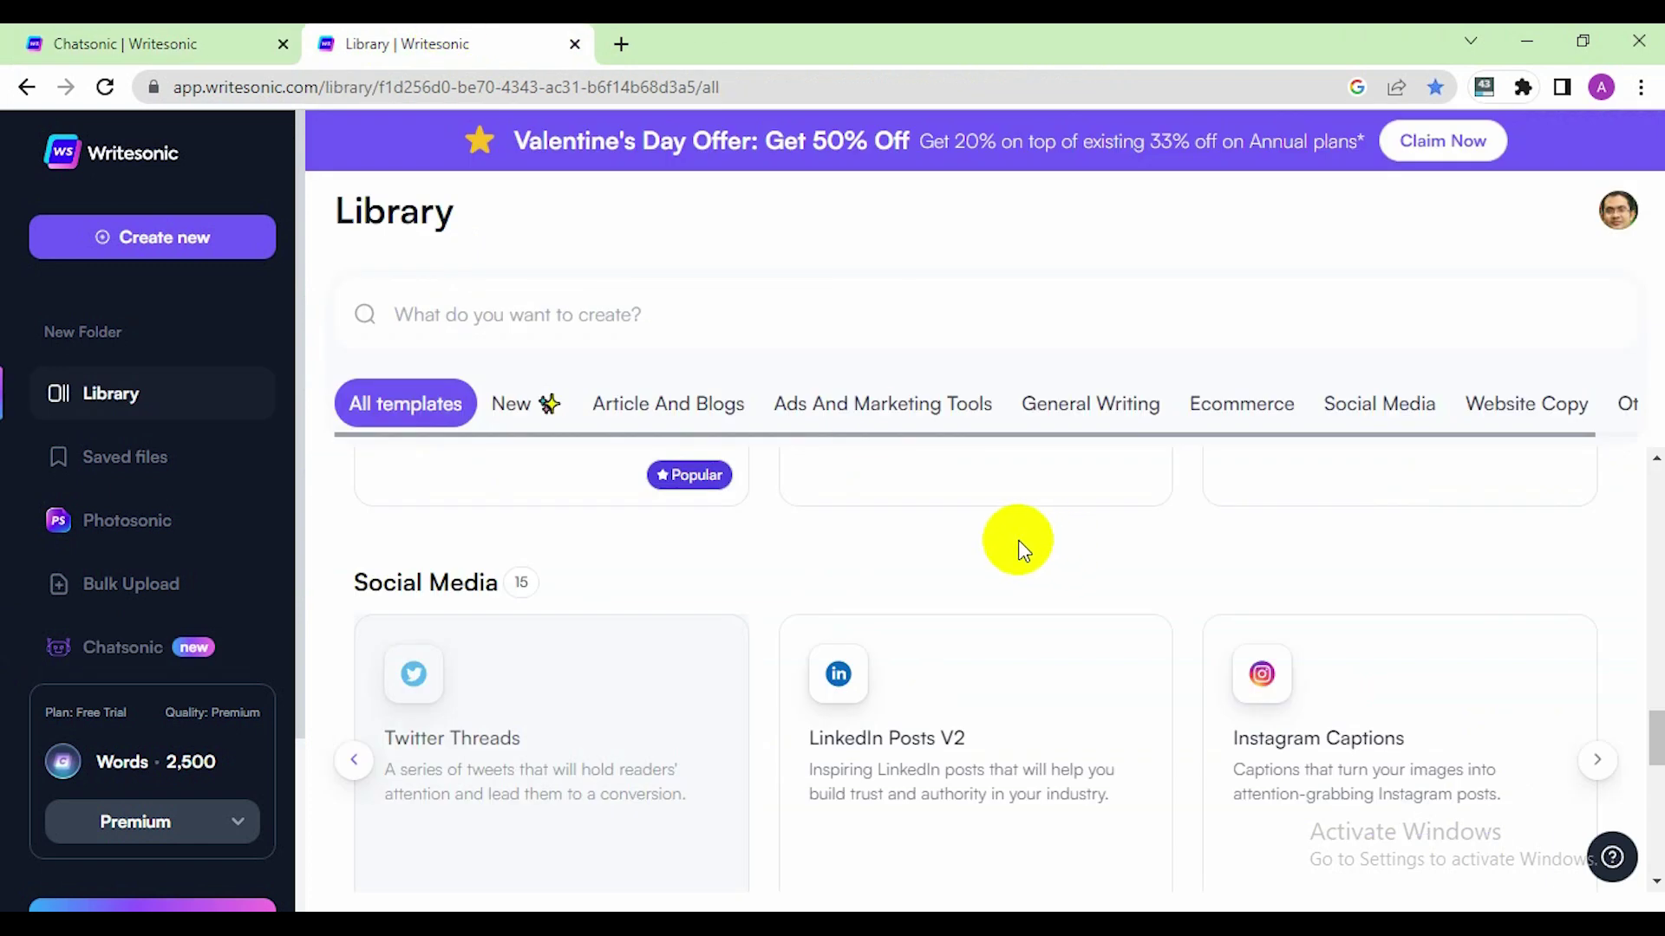
{"action": "left_click", "coordinate": [169, 44]}
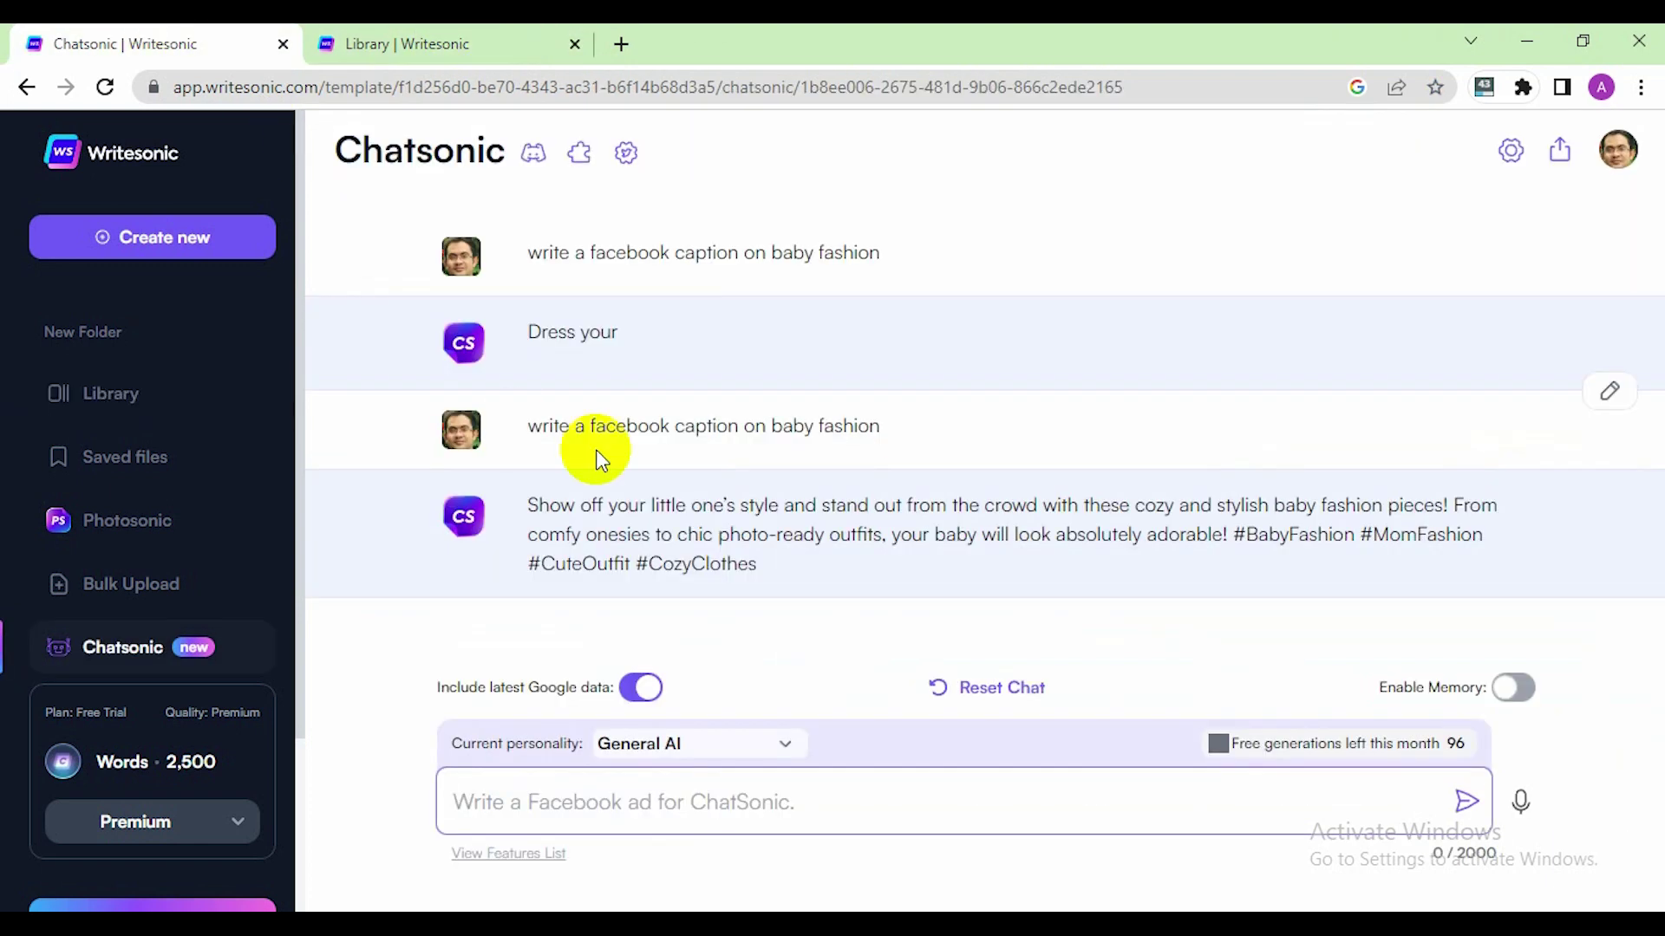
{"action": "mouse_move", "coordinate": [776, 498]}
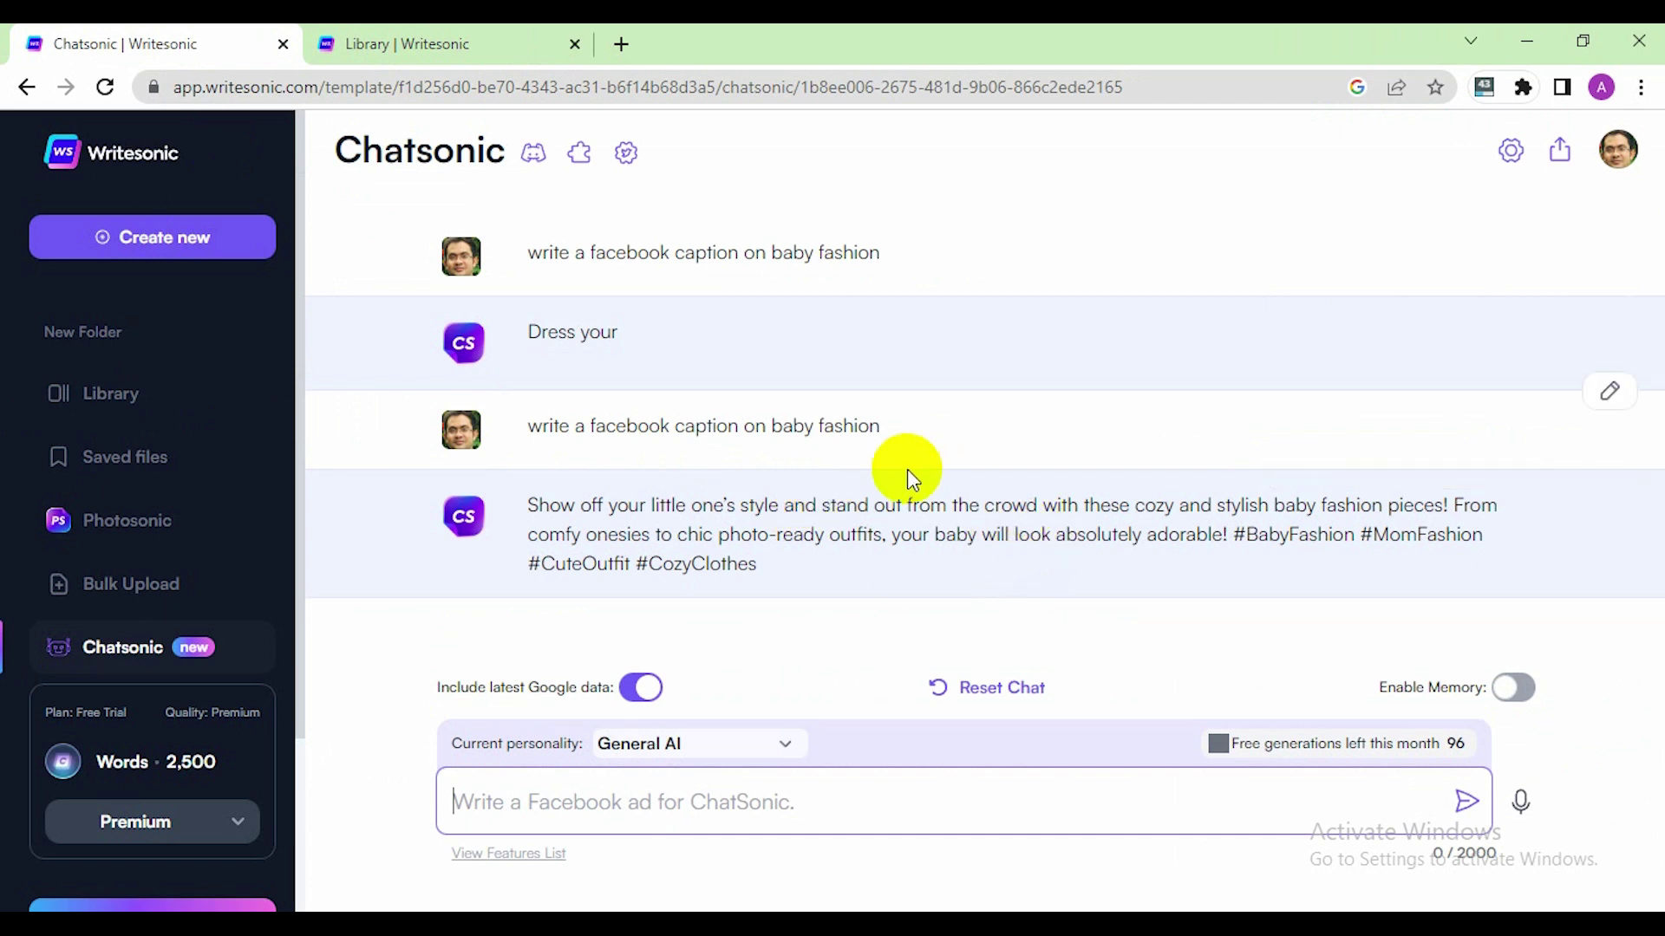
{"action": "mouse_move", "coordinate": [907, 470]}
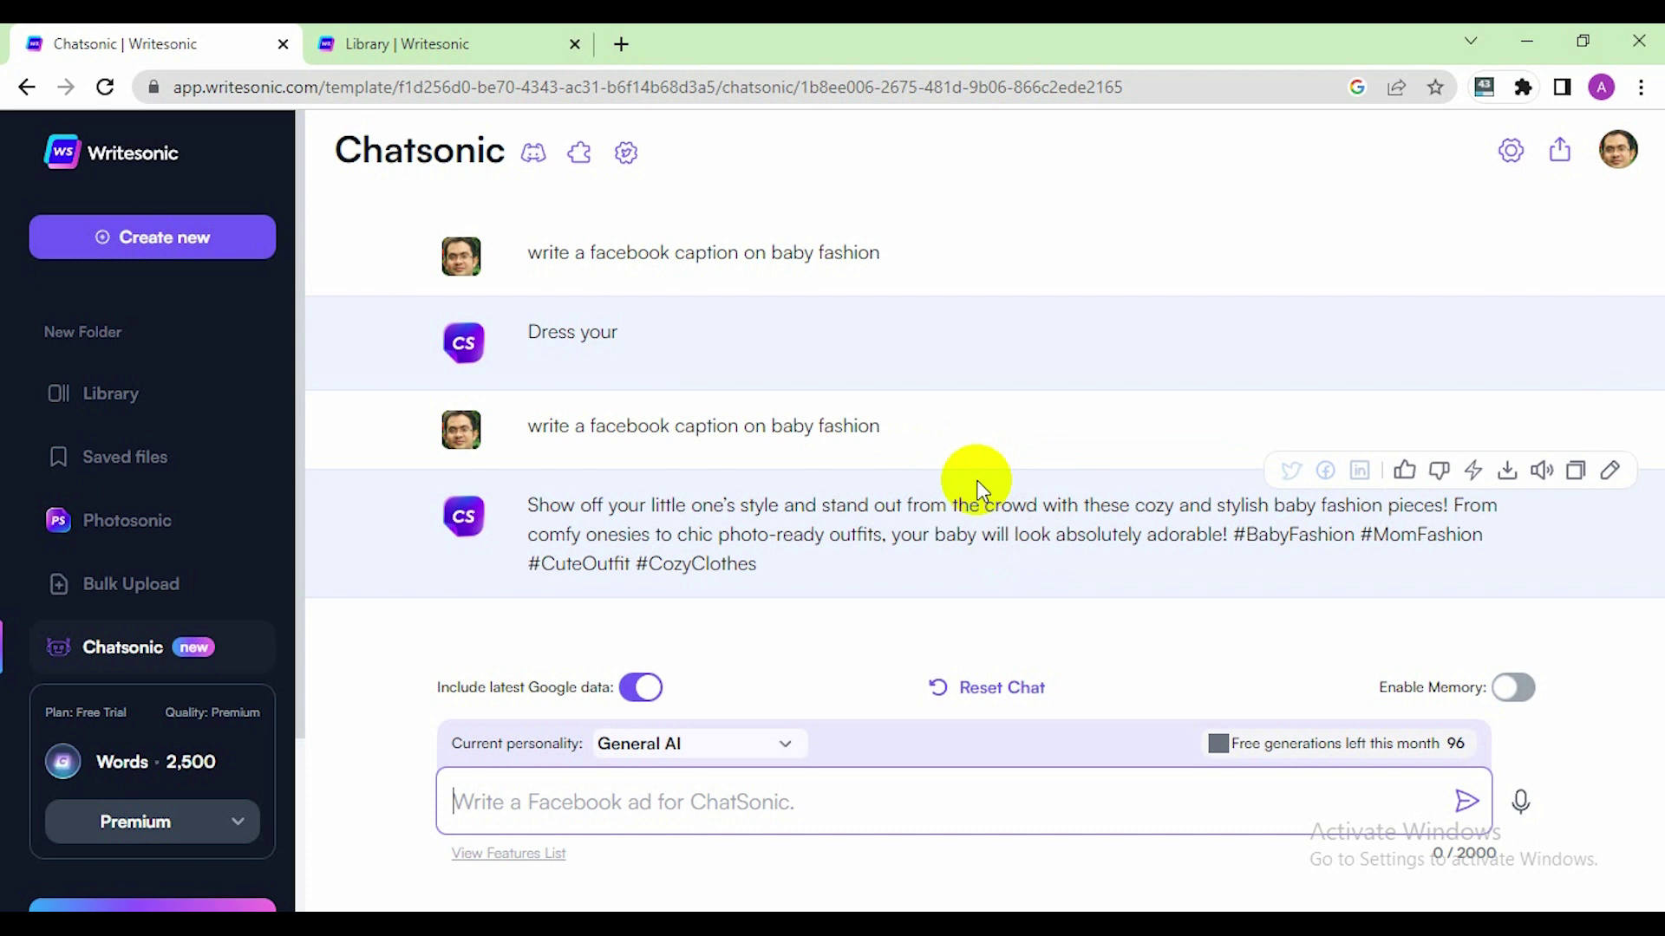